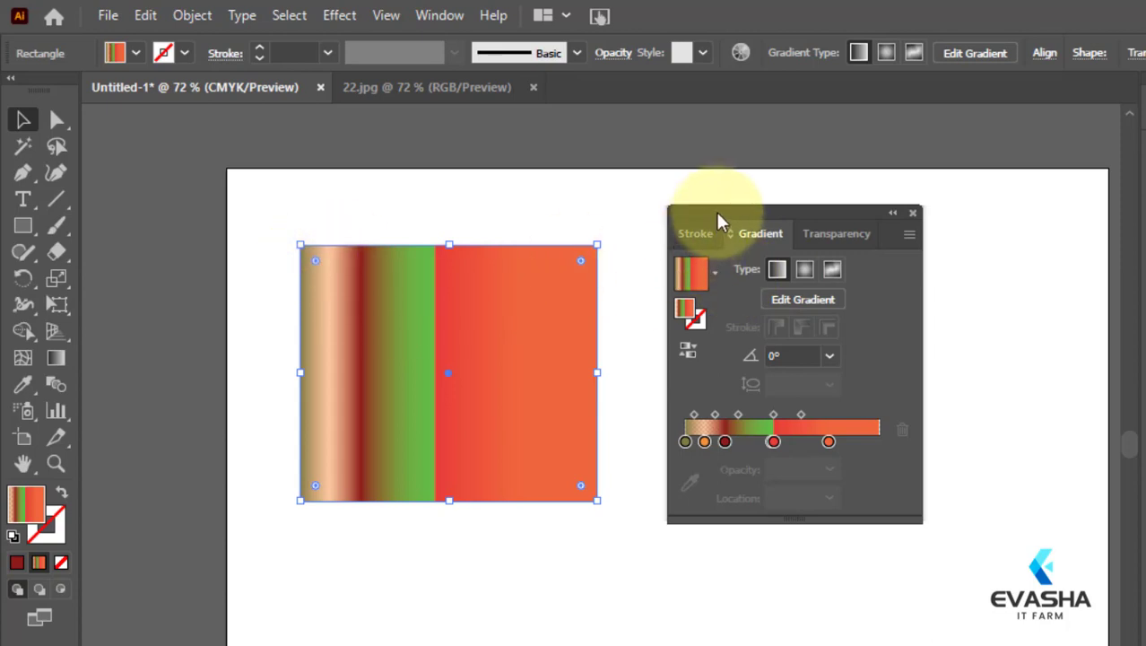
- With the Gradient tool, redraw the selected rectangle's linear gradient in several directions, ending nearly vertical from top to bottom at about -86.5°
{"action": "left_click_drag", "start_coordinate": [715, 211], "coordinate": [764, 211]}
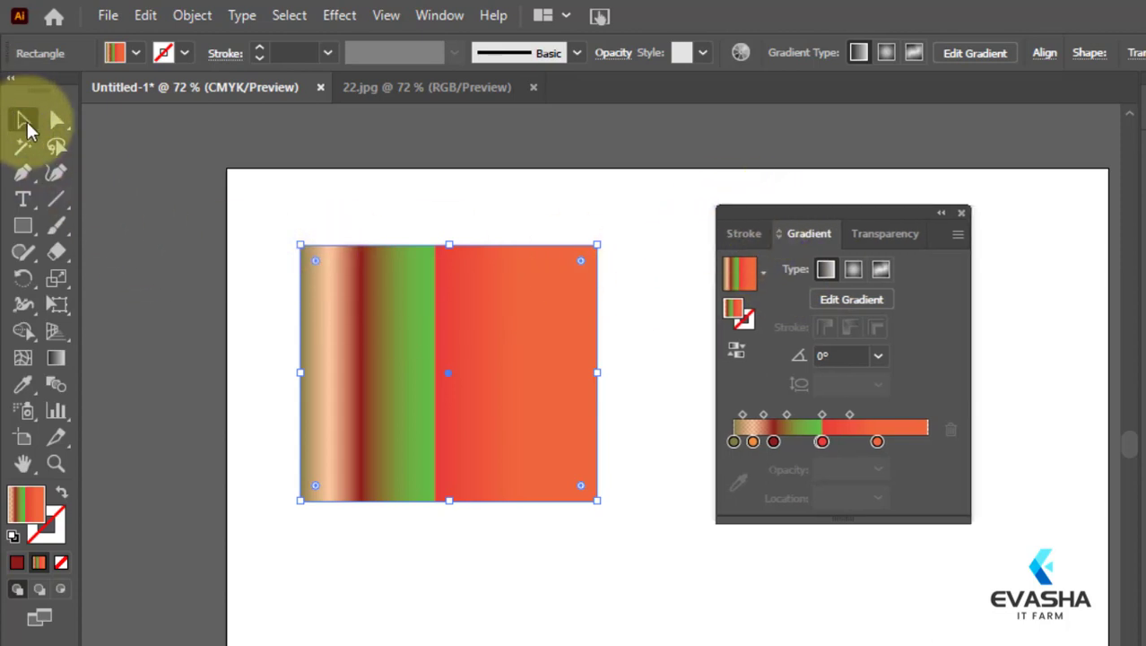
{"action": "left_click", "coordinate": [55, 356]}
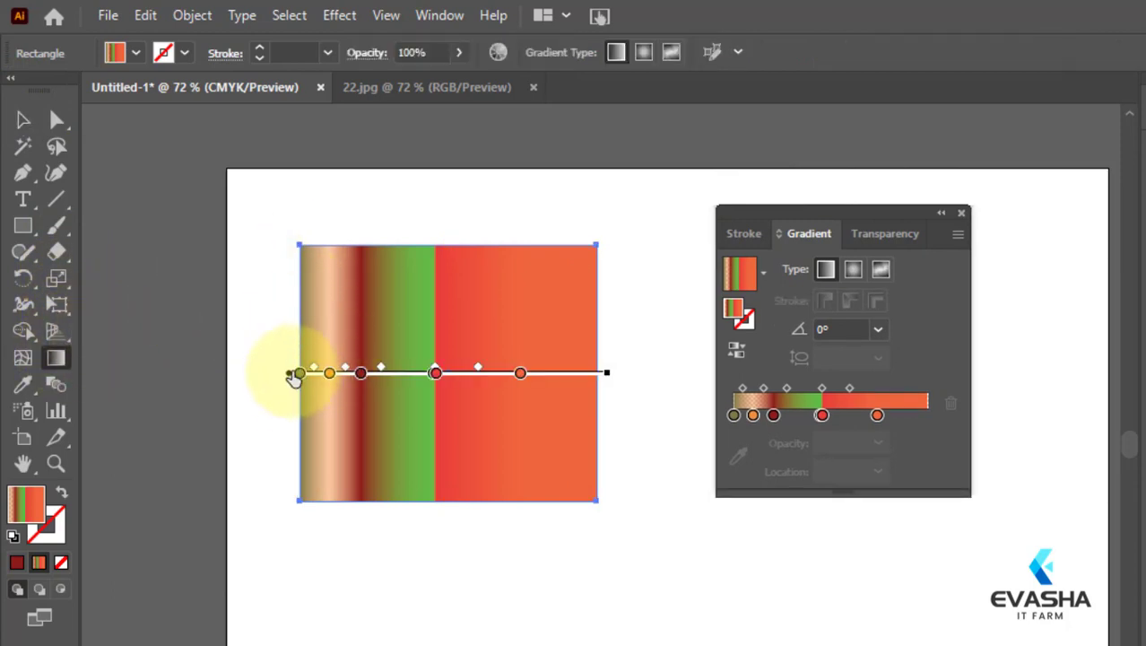
{"action": "left_click_drag", "start_coordinate": [298, 201], "coordinate": [605, 554]}
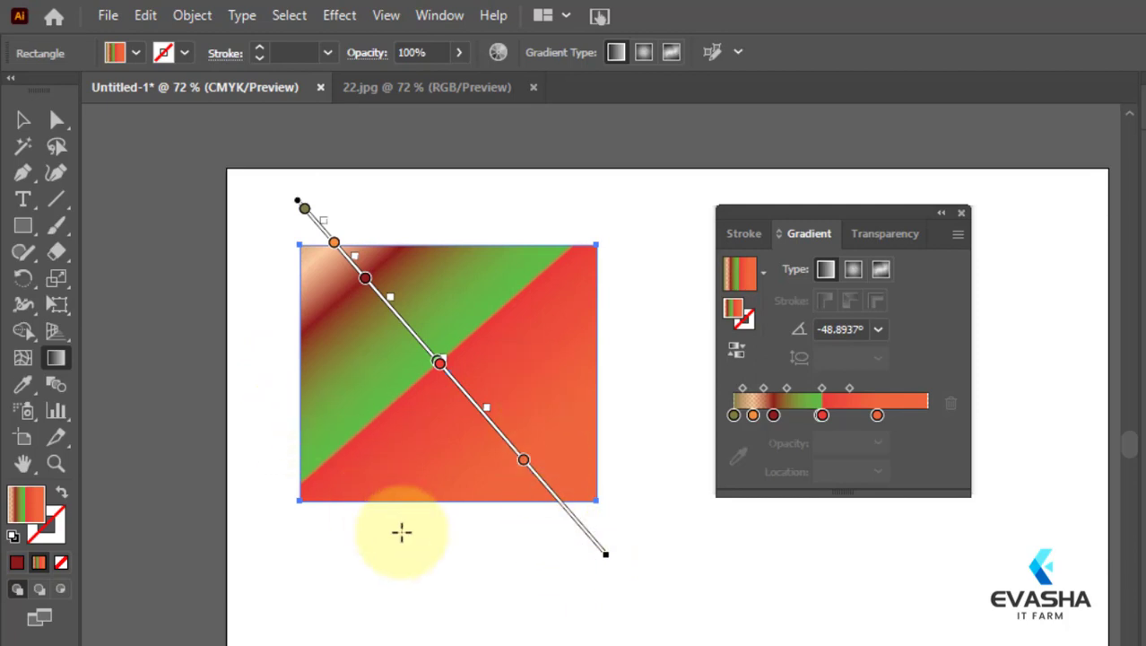
{"action": "left_click_drag", "start_coordinate": [447, 542], "coordinate": [417, 271]}
{"action": "left_click_drag", "start_coordinate": [598, 368], "coordinate": [235, 376]}
{"action": "left_click_drag", "start_coordinate": [416, 224], "coordinate": [461, 587]}
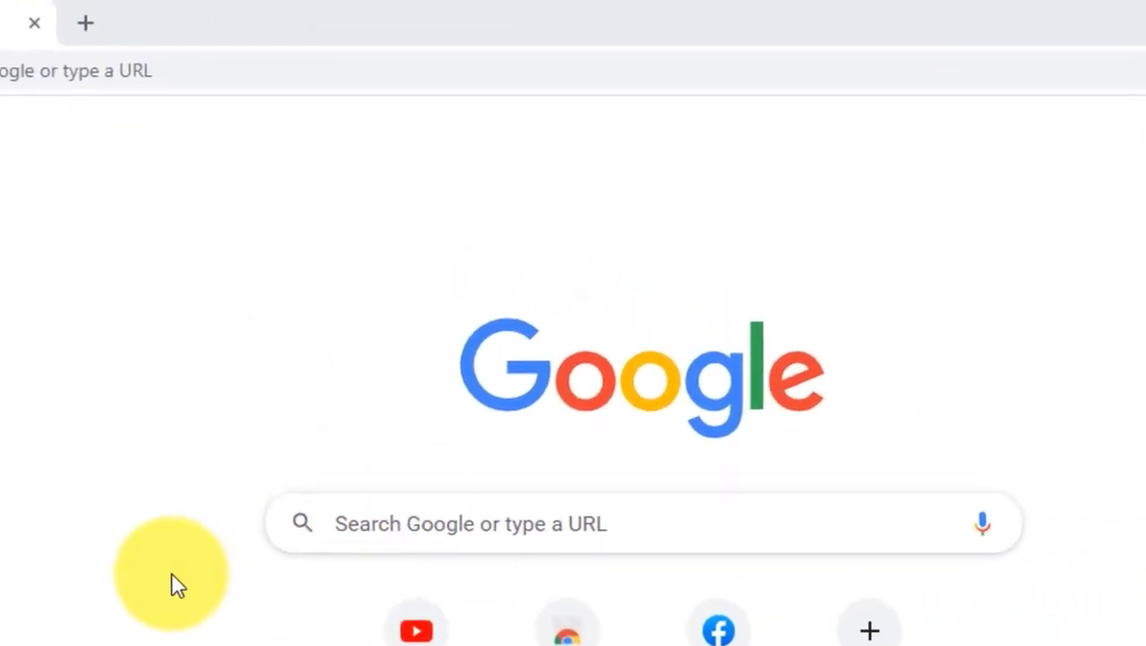
- Switch to the Chrome browser and search Google for "evasha it"
{"action": "left_click", "coordinate": [434, 524]}
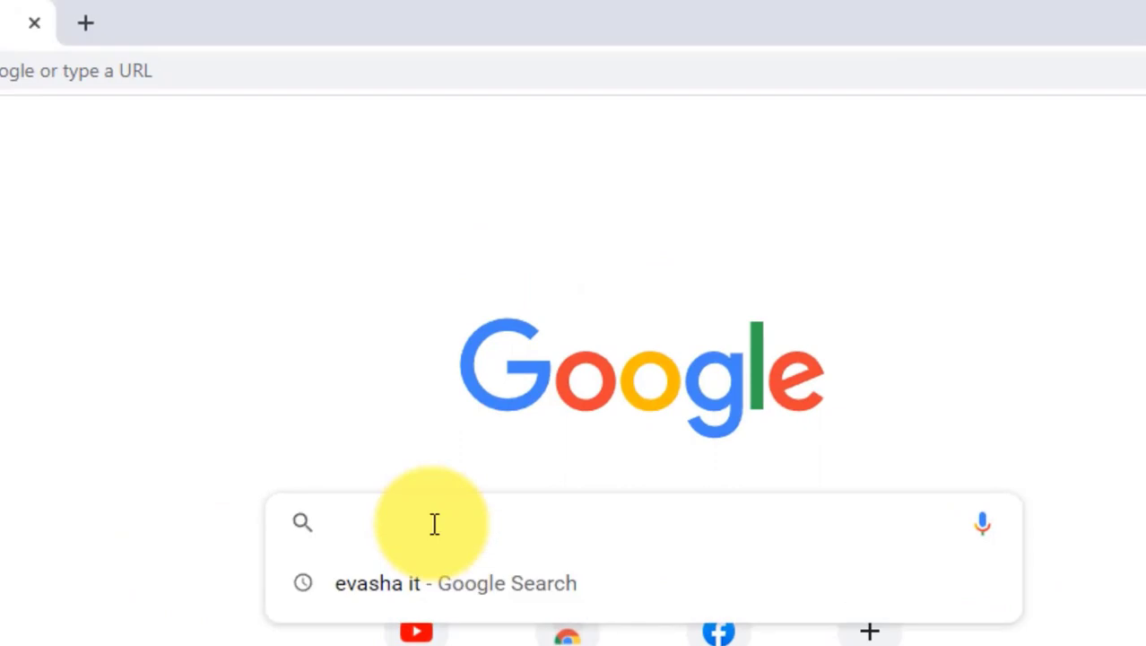
{"action": "type", "text": "evash"}
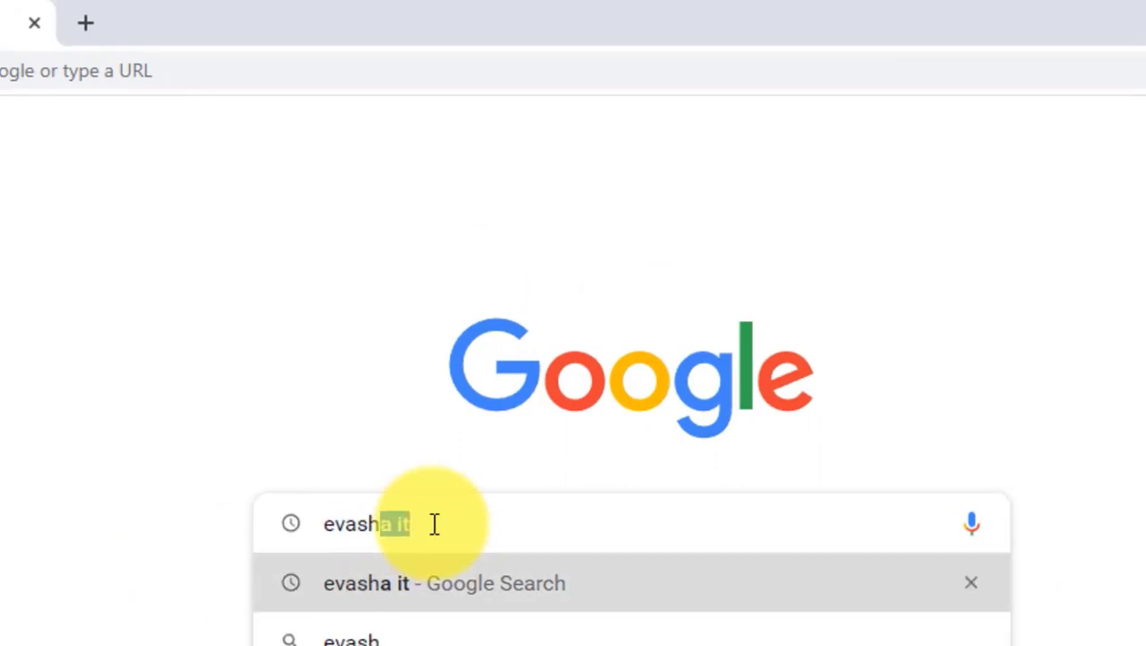
{"action": "type", "text": "a it"}
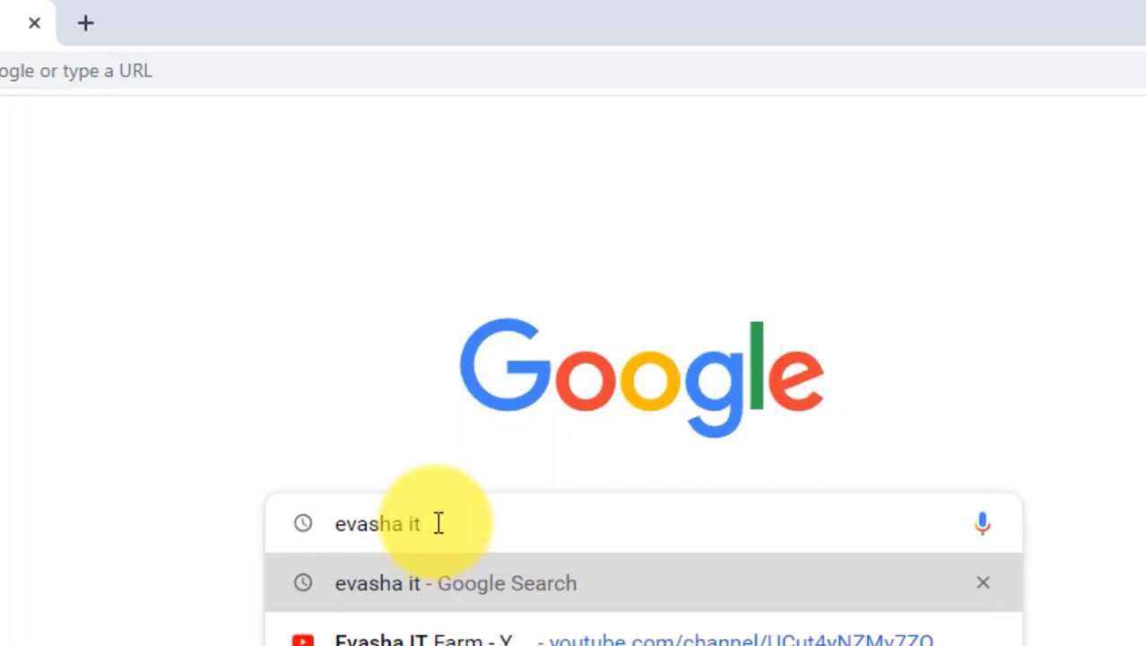
{"action": "key", "text": "Return"}
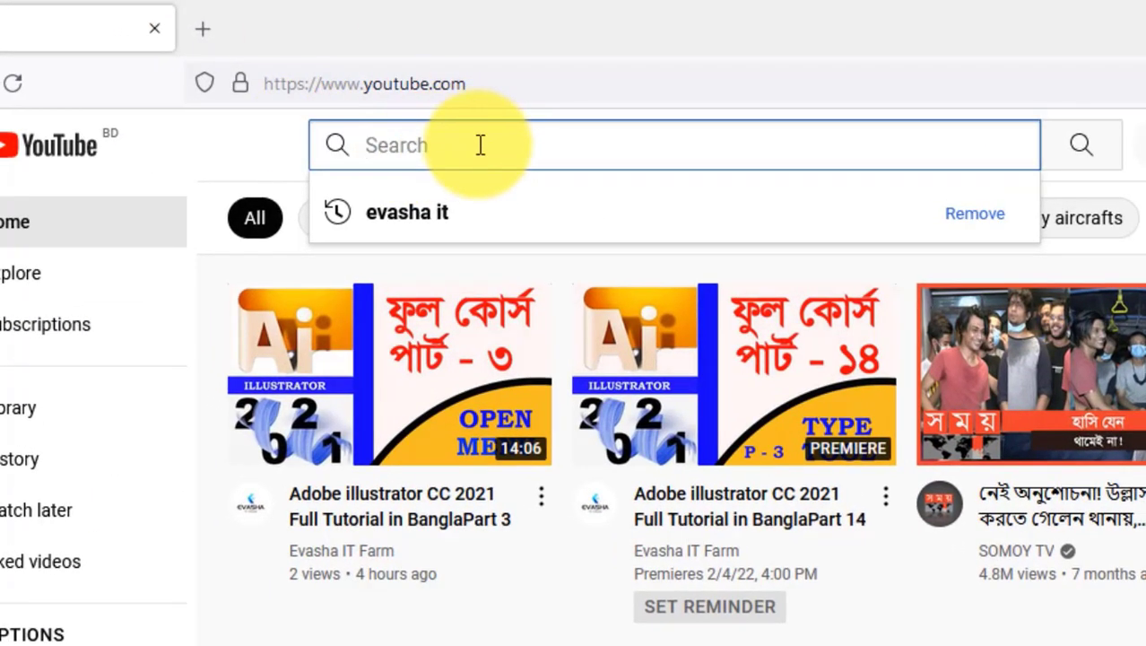
- Switch to YouTube in Firefox, search for "evasha it" and open the Evasha IT Farm channel
{"action": "type", "text": "e"}
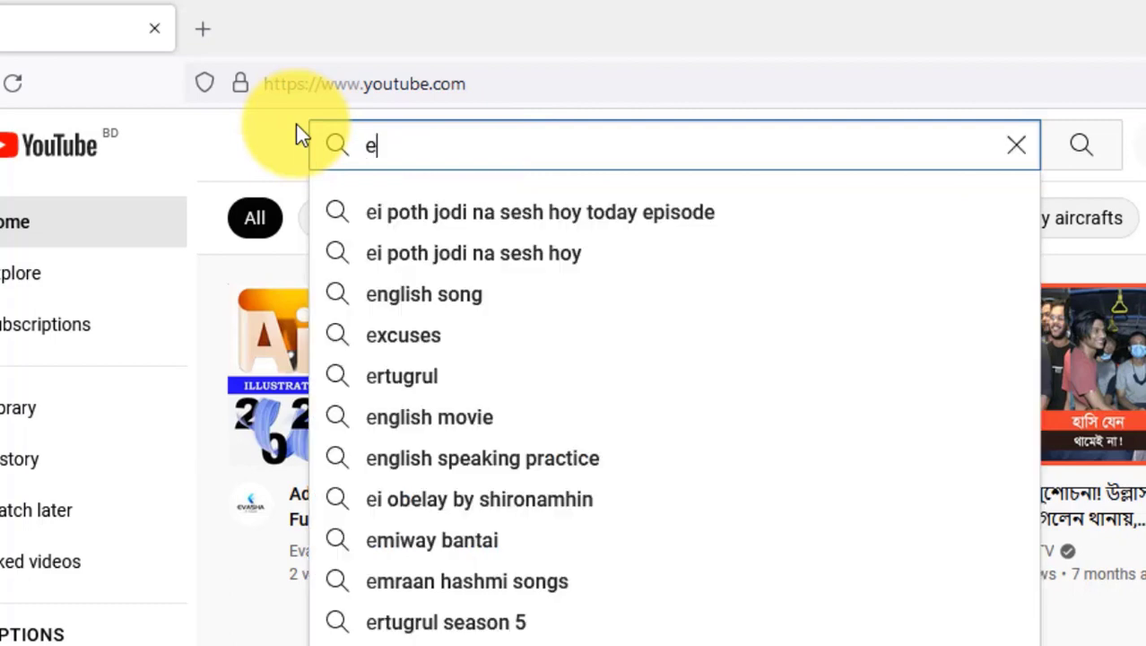
{"action": "type", "text": "vasha "}
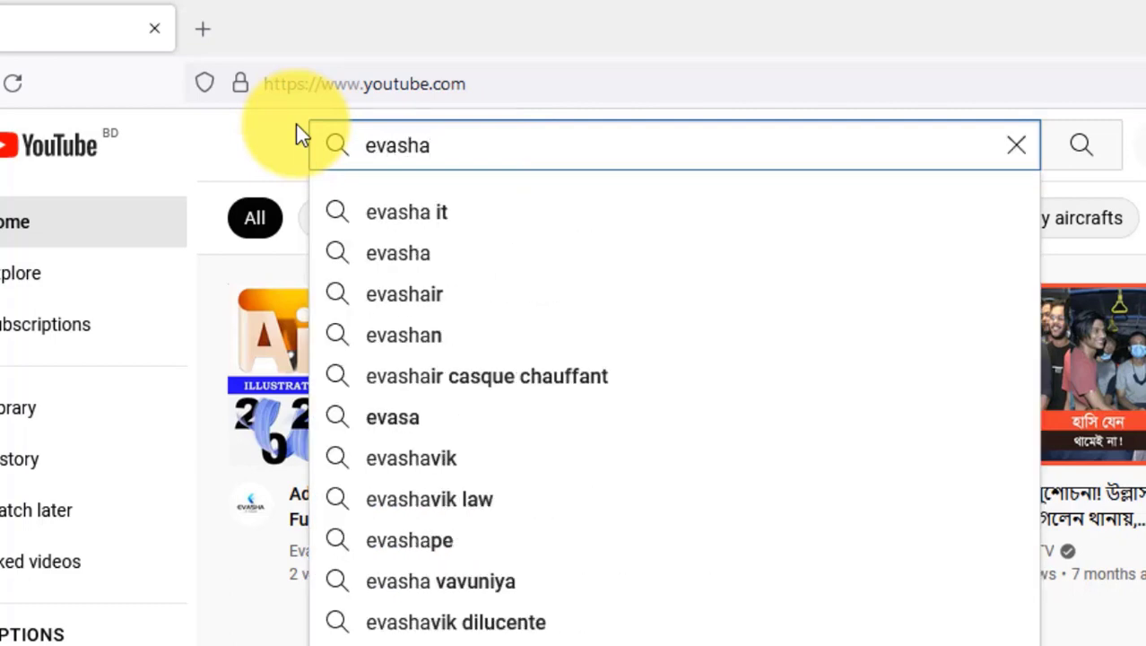
{"action": "type", "text": "it"}
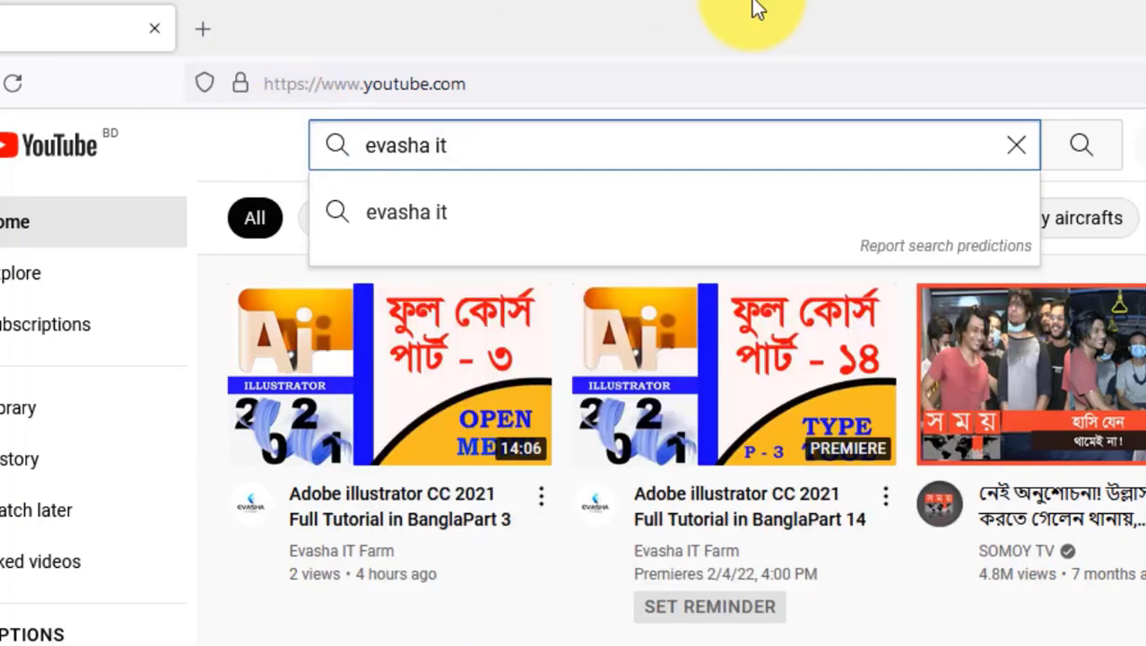
{"action": "left_click", "coordinate": [1085, 148]}
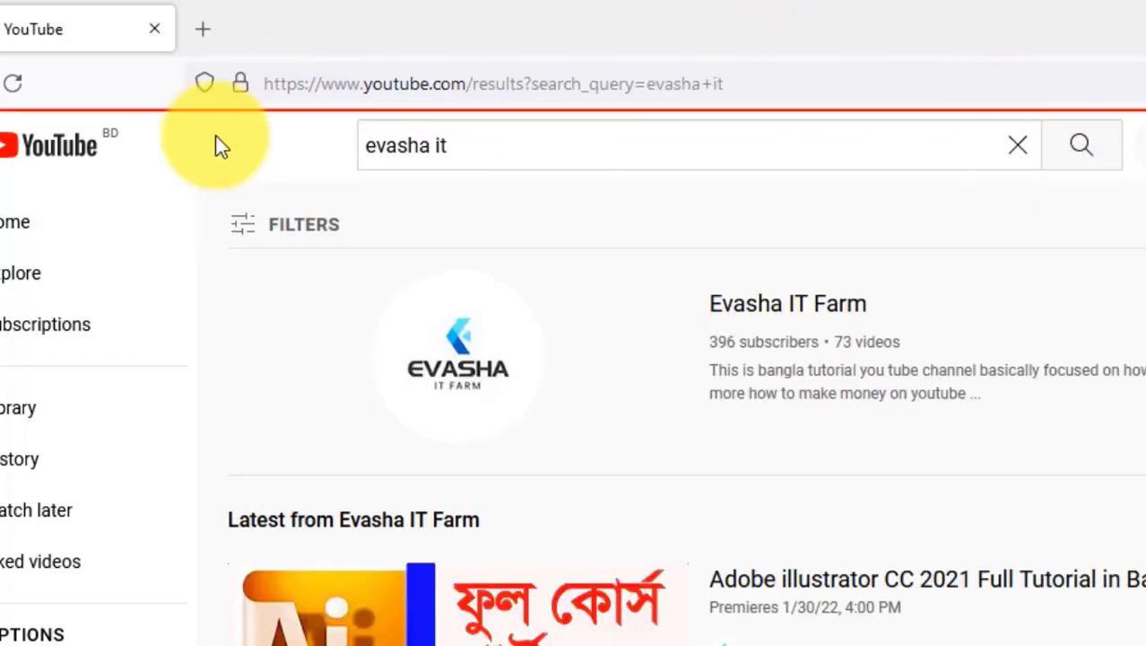
{"action": "left_click", "coordinate": [438, 365]}
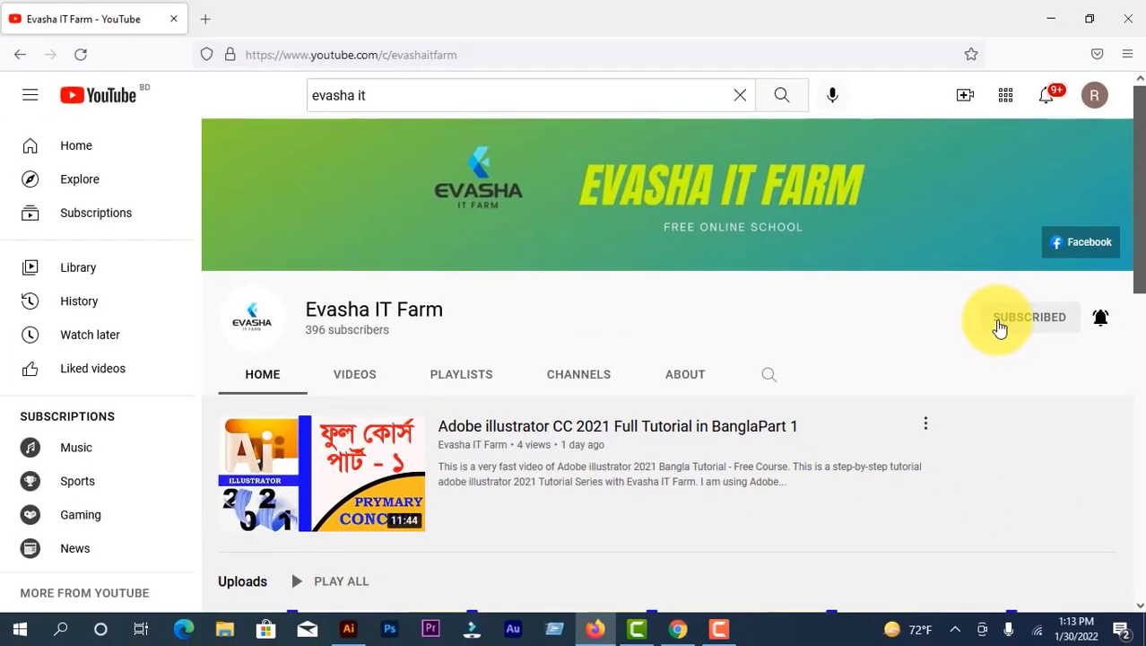
- Open the Evasha IT Farm channel's playlists and look through the created ones
{"action": "scroll", "coordinate": [428, 267], "scroll_direction": "down", "scroll_amount": 1}
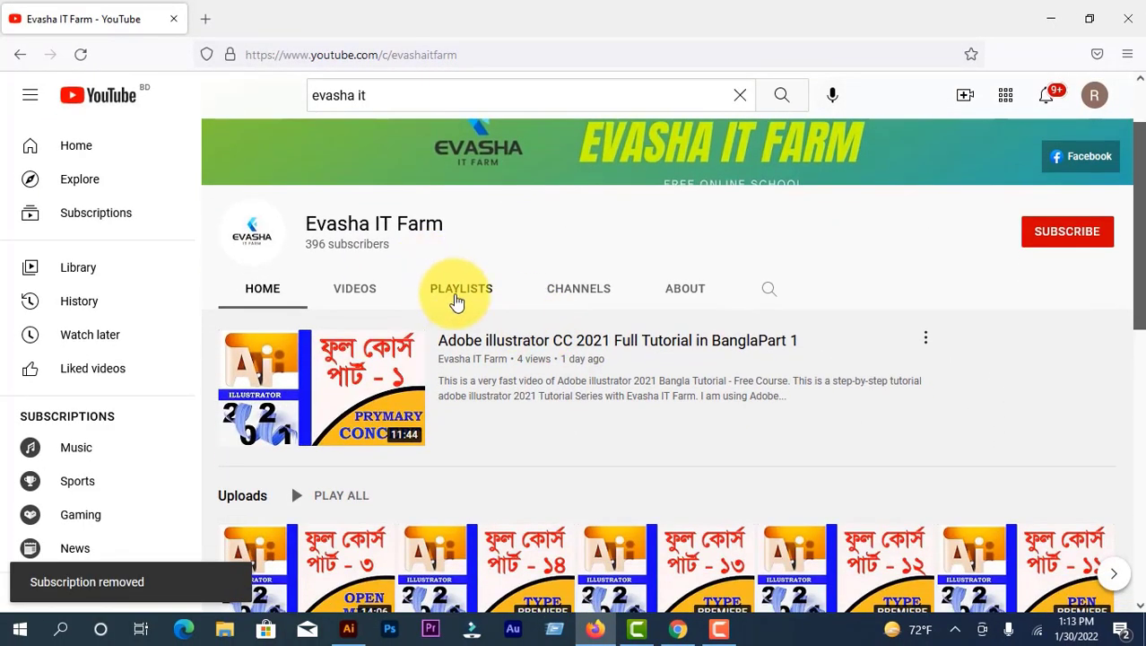
{"action": "left_click", "coordinate": [456, 298]}
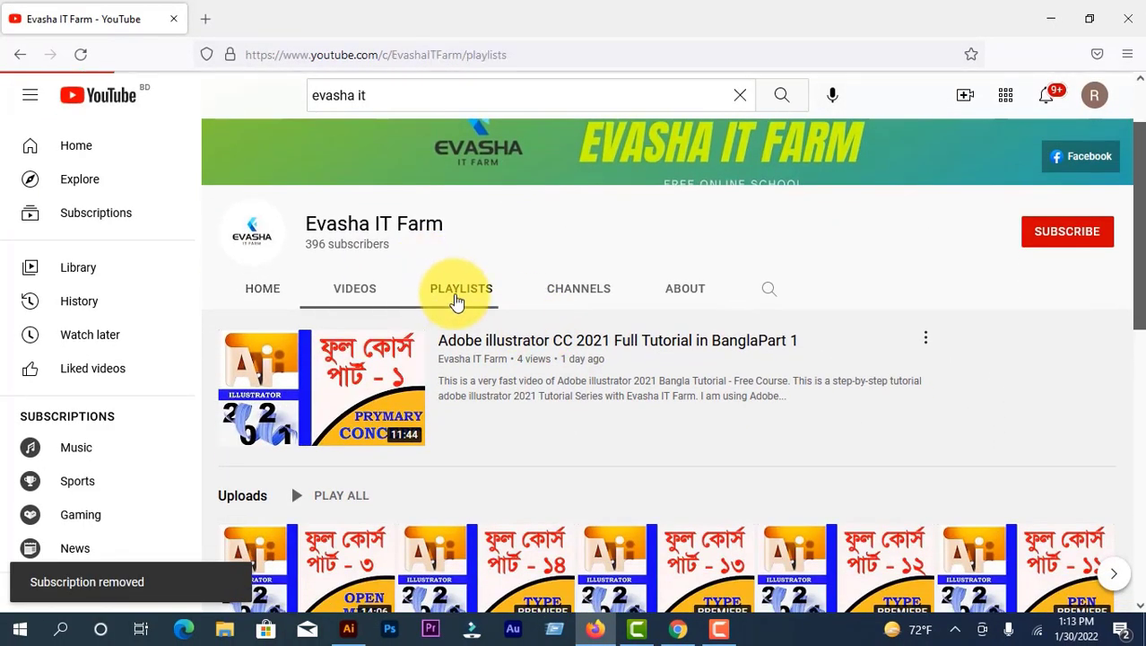
{"action": "scroll", "coordinate": [531, 400], "scroll_direction": "down", "scroll_amount": 3}
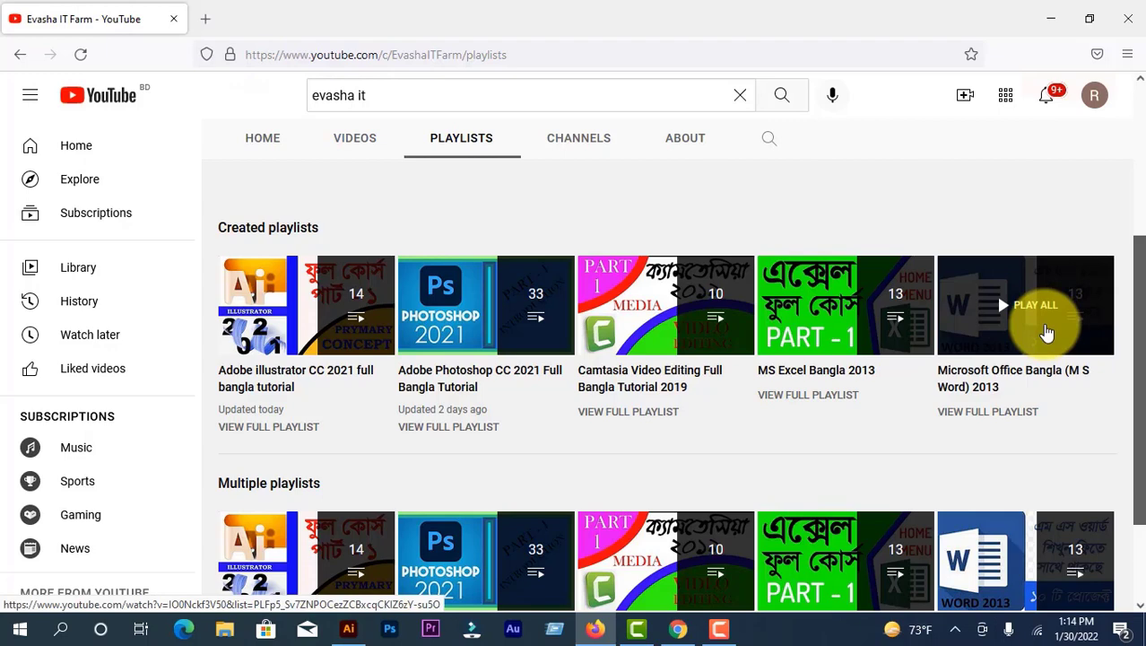
- Open the channel's uploaded videos and browse the Illustrator, Photoshop and Excel tutorials
{"action": "left_click", "coordinate": [359, 143]}
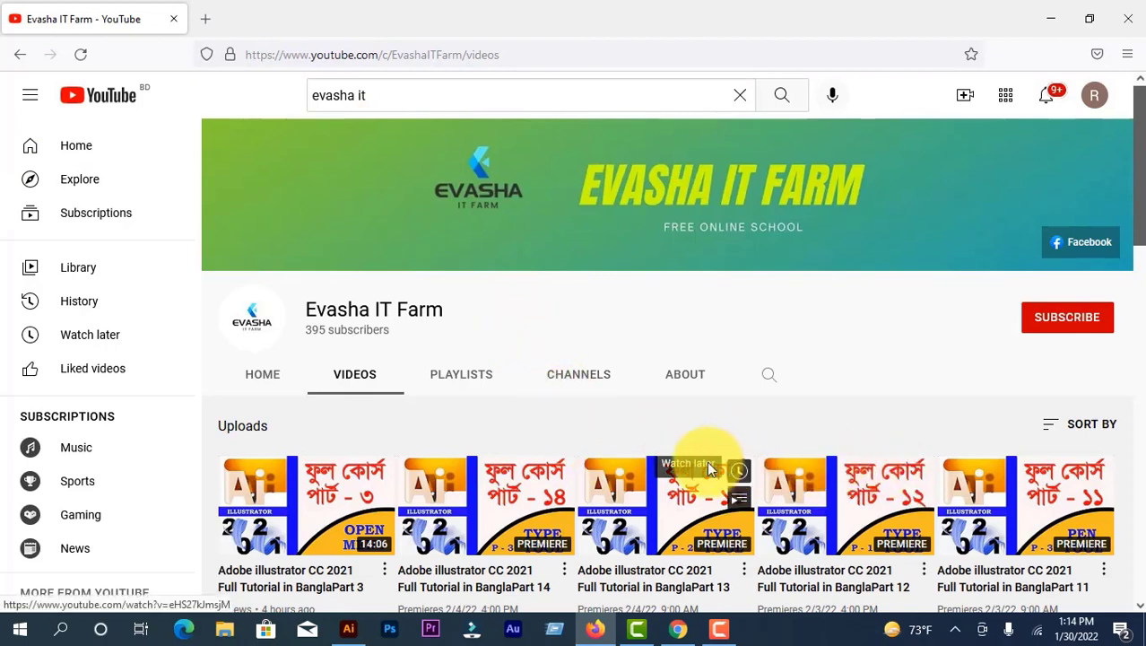
{"action": "scroll", "coordinate": [610, 448], "scroll_direction": "down", "scroll_amount": 4}
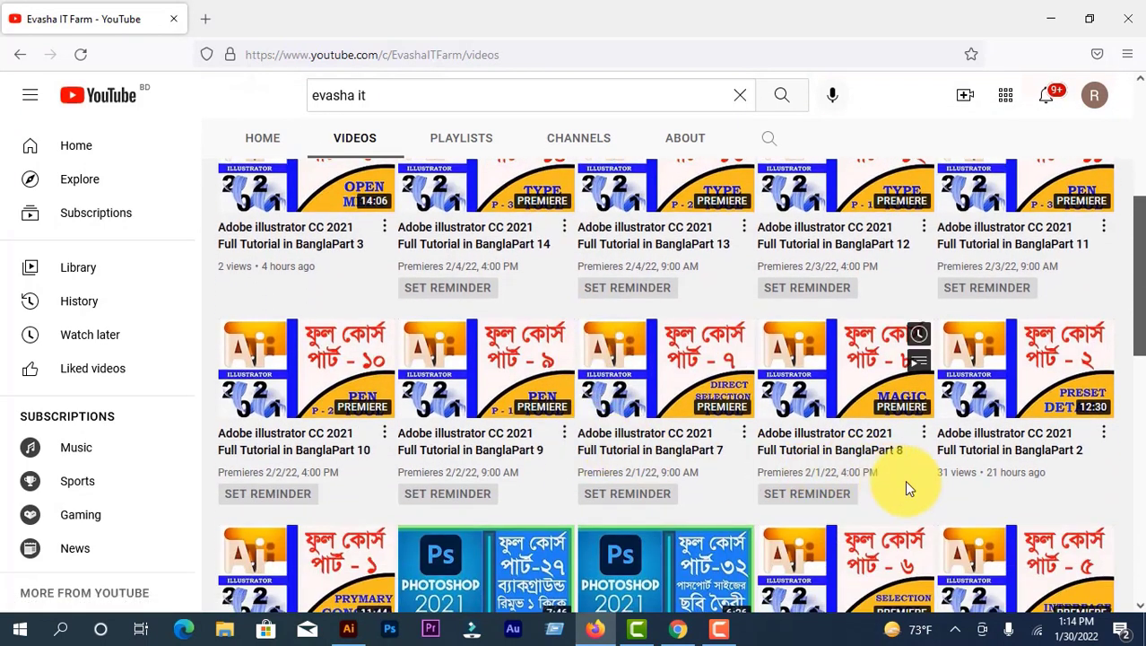
{"action": "scroll", "coordinate": [915, 484], "scroll_direction": "down", "scroll_amount": 1}
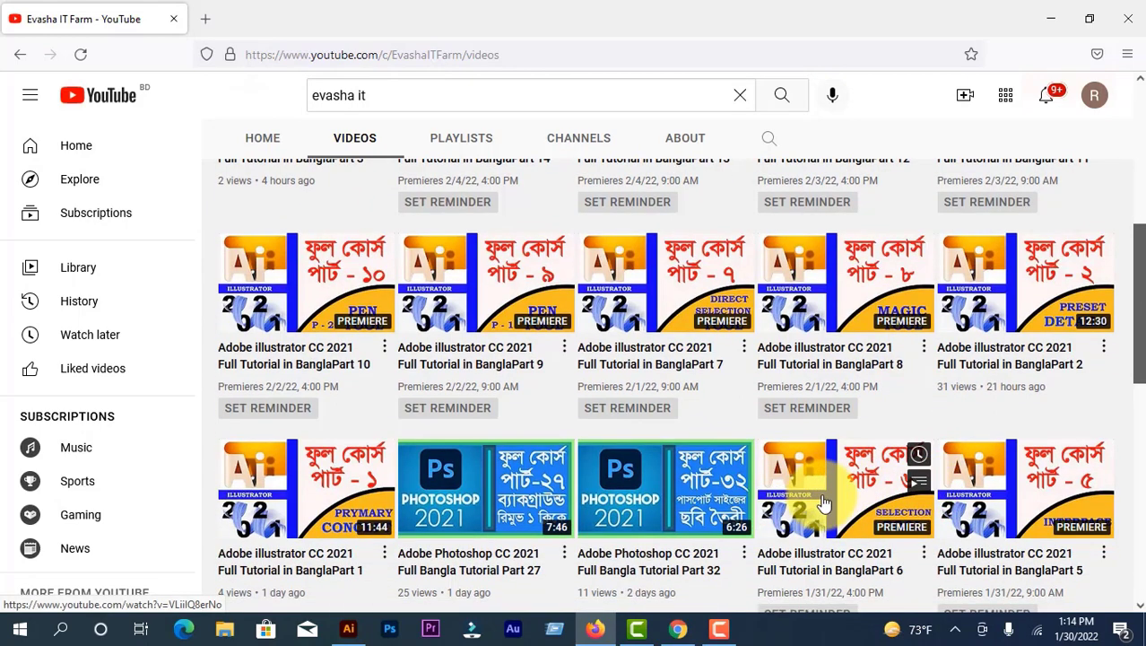
{"action": "scroll", "coordinate": [861, 431], "scroll_direction": "down", "scroll_amount": 4}
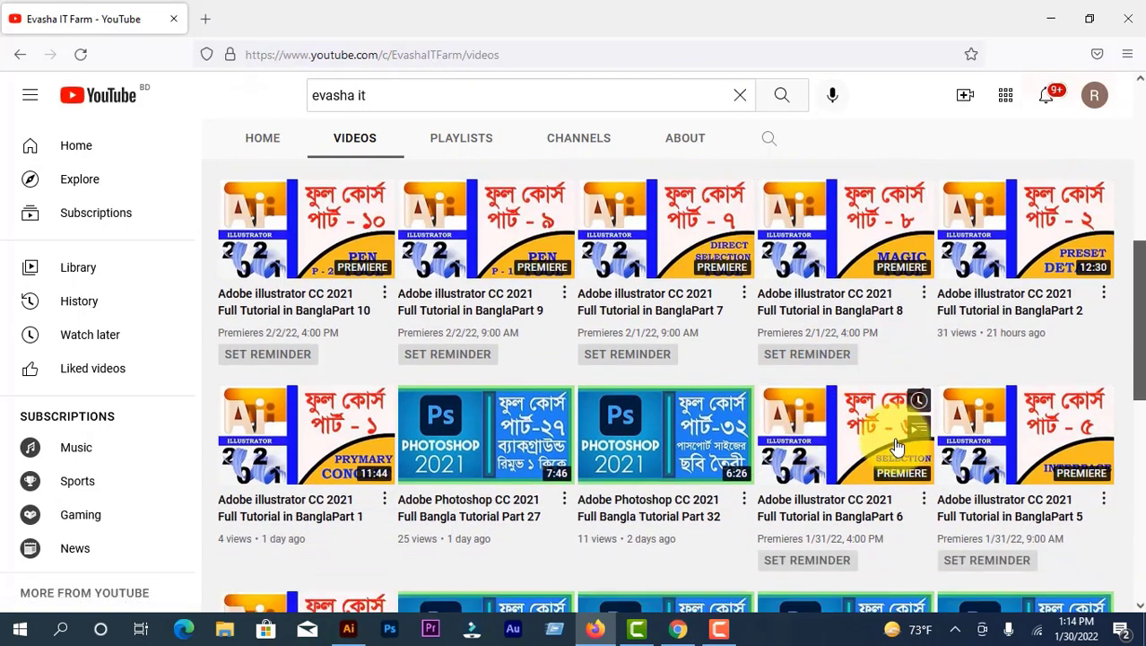
{"action": "scroll", "coordinate": [899, 452], "scroll_direction": "down", "scroll_amount": 12}
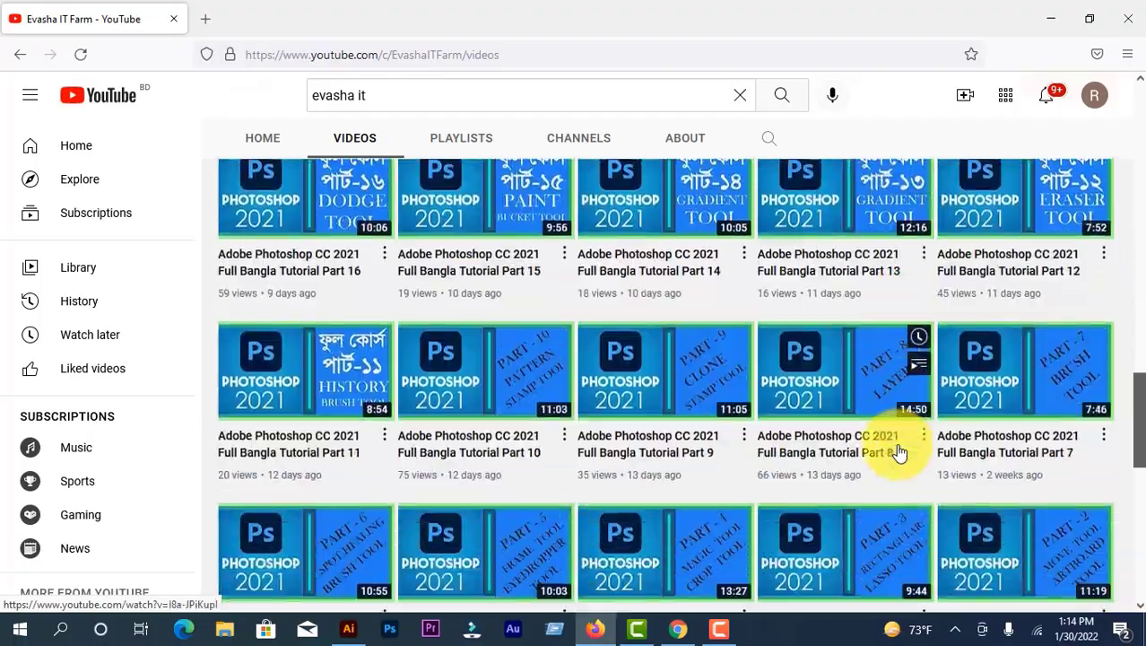
{"action": "scroll", "coordinate": [900, 451], "scroll_direction": "down", "scroll_amount": 8}
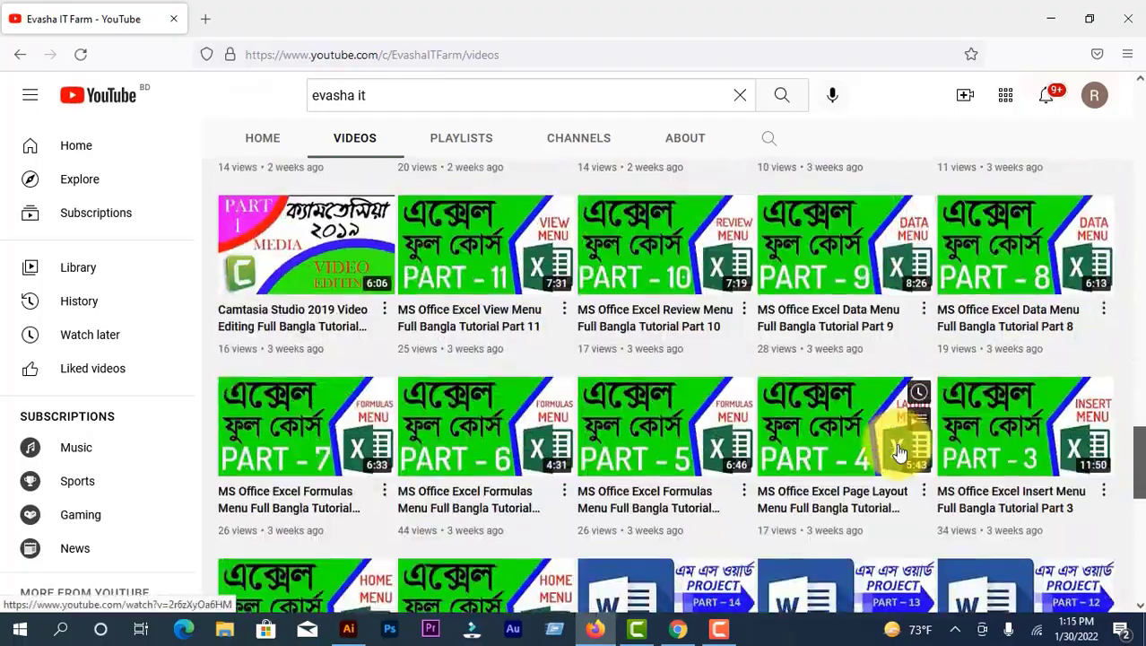
- Subscribe to the Evasha IT Farm channel and set its notifications to All
{"action": "scroll", "coordinate": [899, 452], "scroll_direction": "up", "scroll_amount": 20}
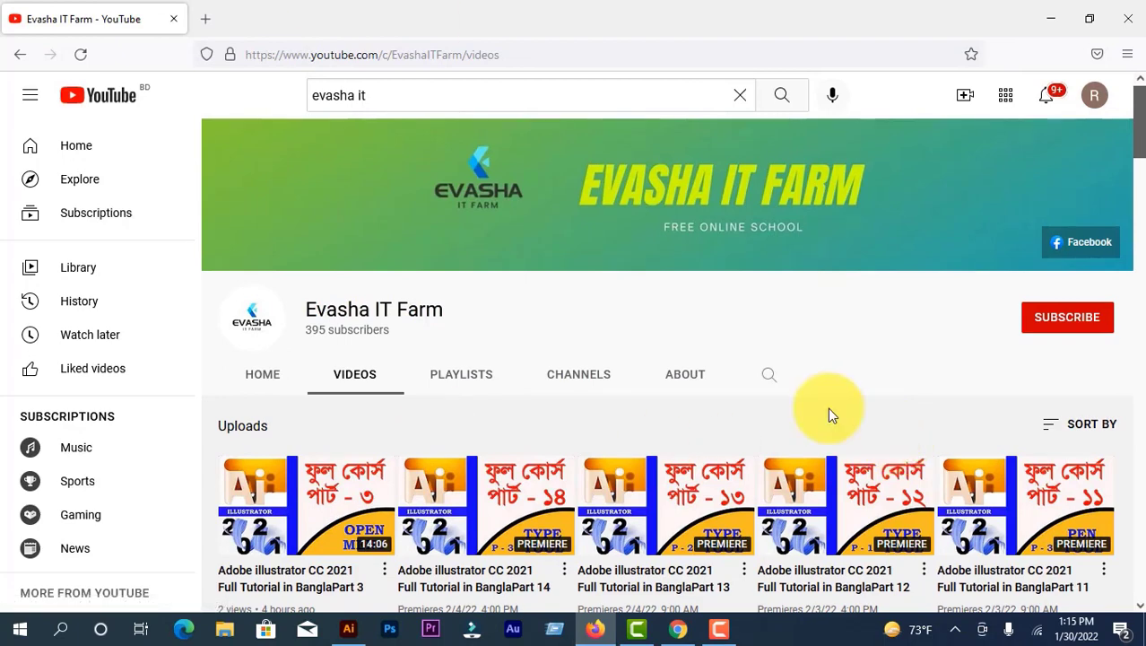
{"action": "left_click", "coordinate": [1062, 321]}
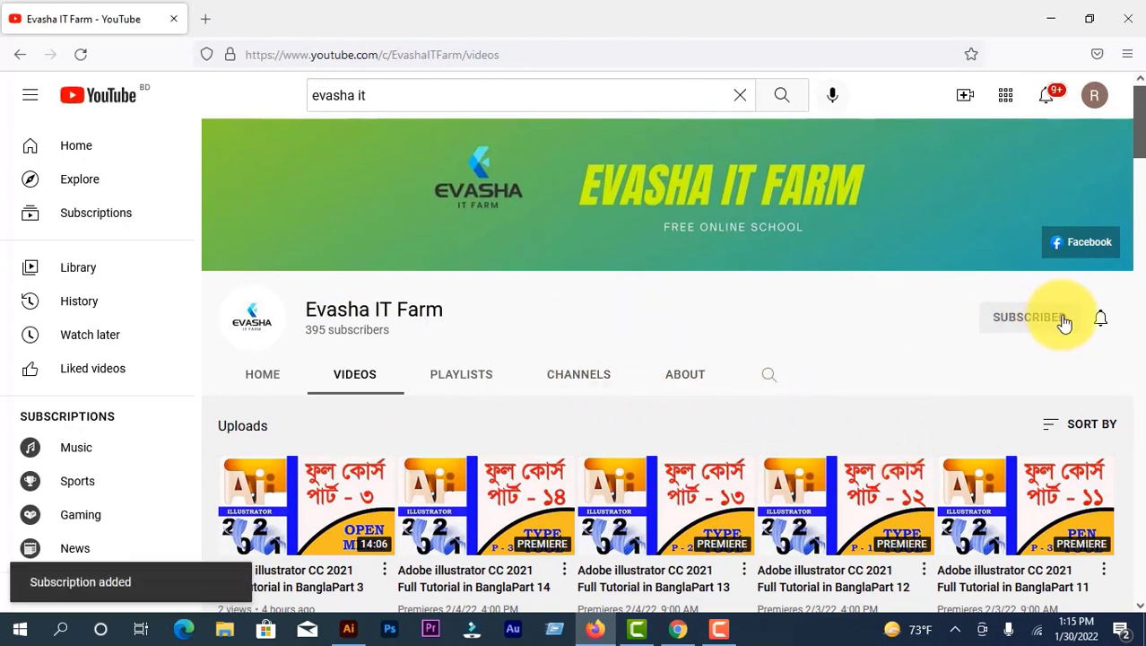
{"action": "left_click", "coordinate": [1100, 319]}
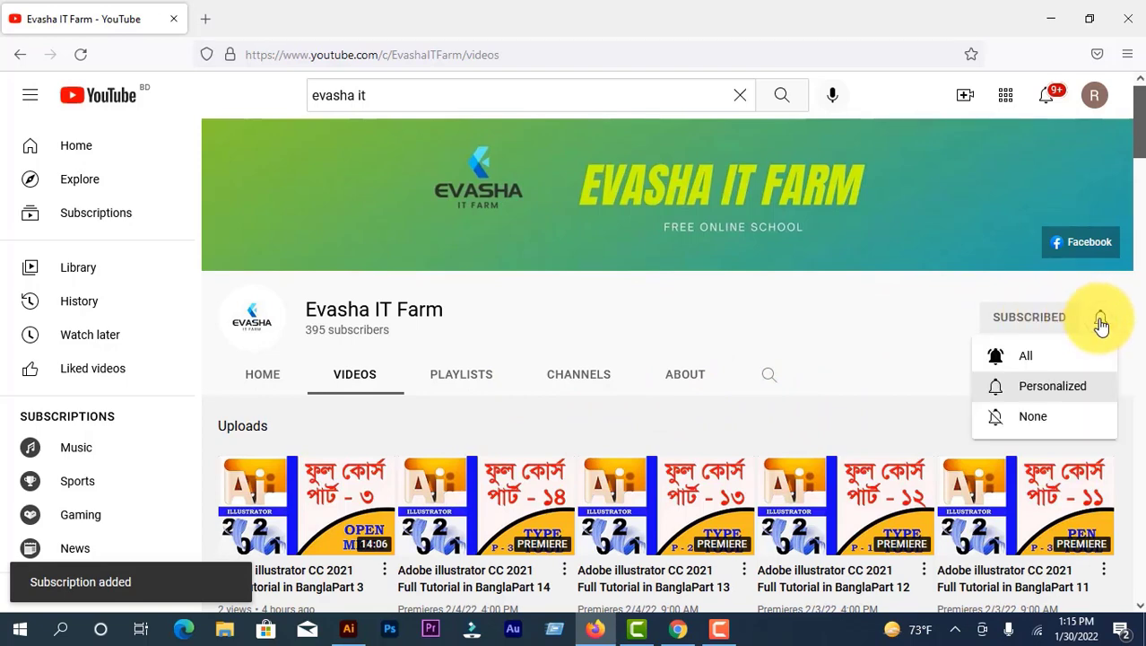
{"action": "left_click", "coordinate": [1027, 363]}
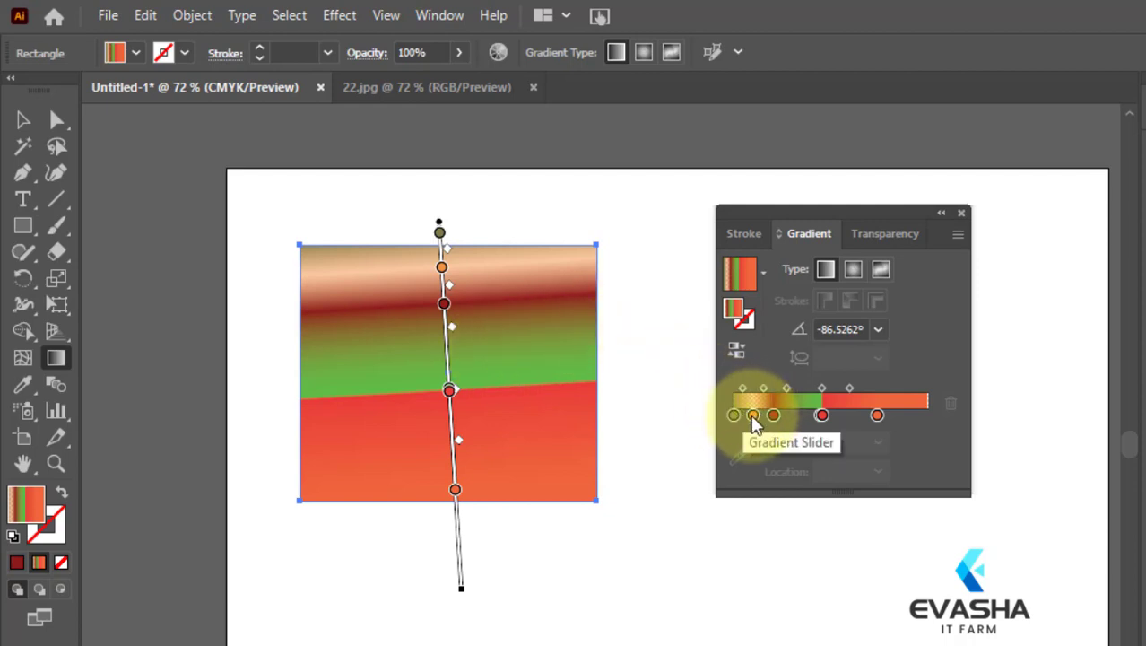
- Switch to Illustrator, remove the light orange stop near the gradient's start and move the red stop beside the green one to about 46.47%
{"action": "left_click_drag", "start_coordinate": [751, 416], "coordinate": [748, 446]}
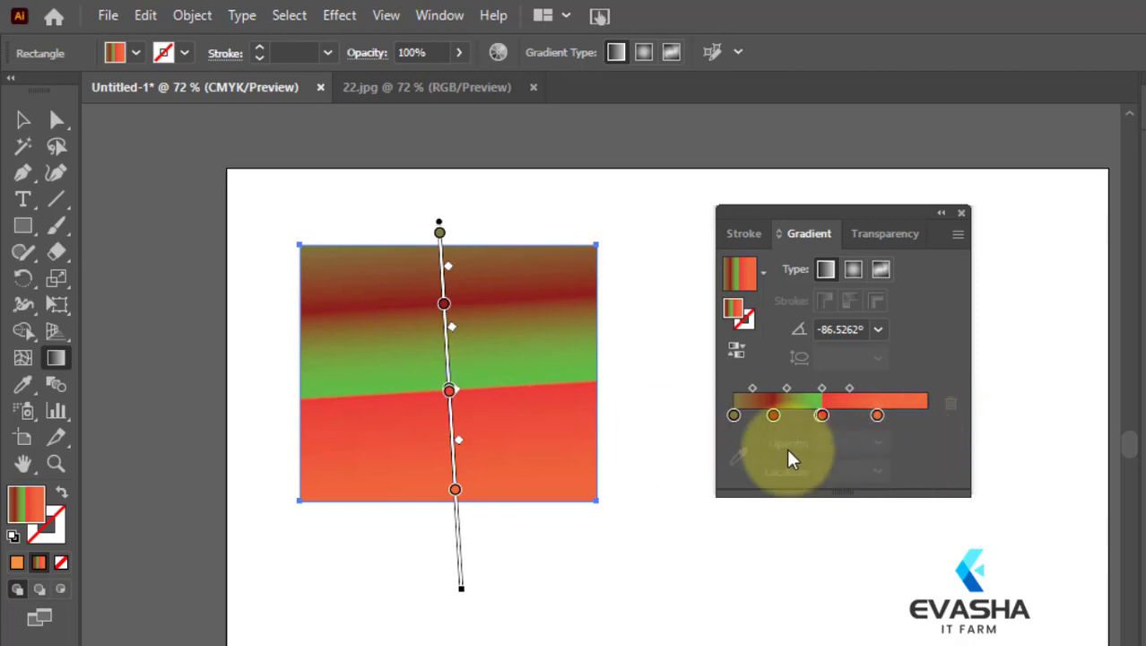
{"action": "left_click", "coordinate": [449, 390]}
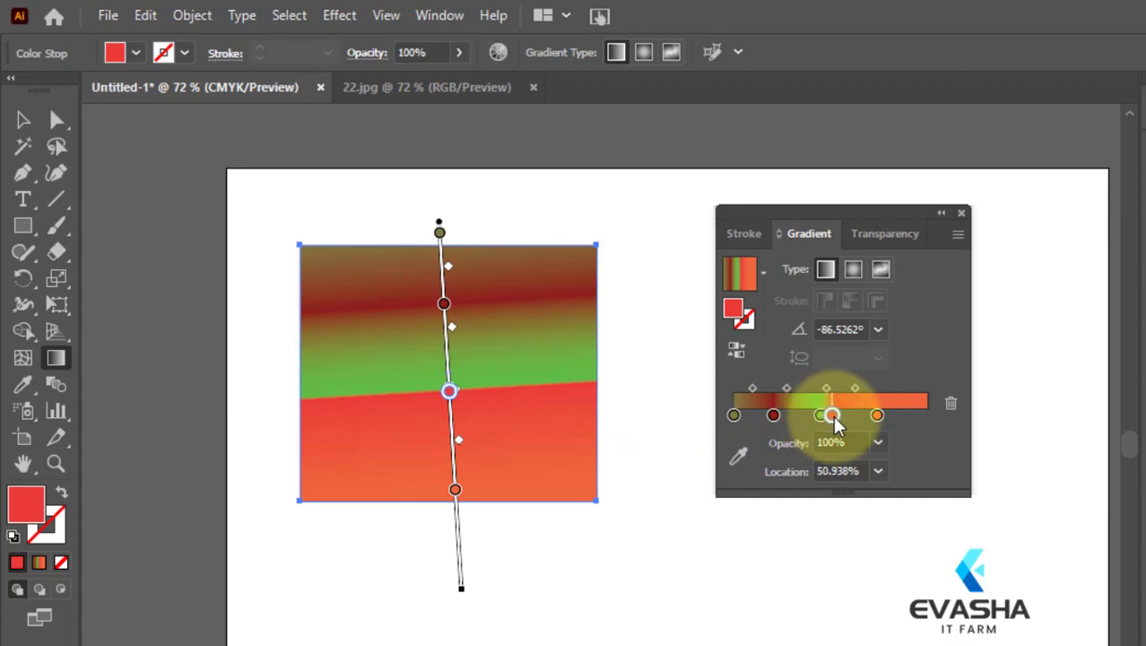
{"action": "mouse_move", "coordinate": [833, 415]}
{"action": "left_mouse_down"}
{"action": "mouse_move", "coordinate": [845, 415]}
{"action": "mouse_move", "coordinate": [823, 415]}
{"action": "left_mouse_up"}
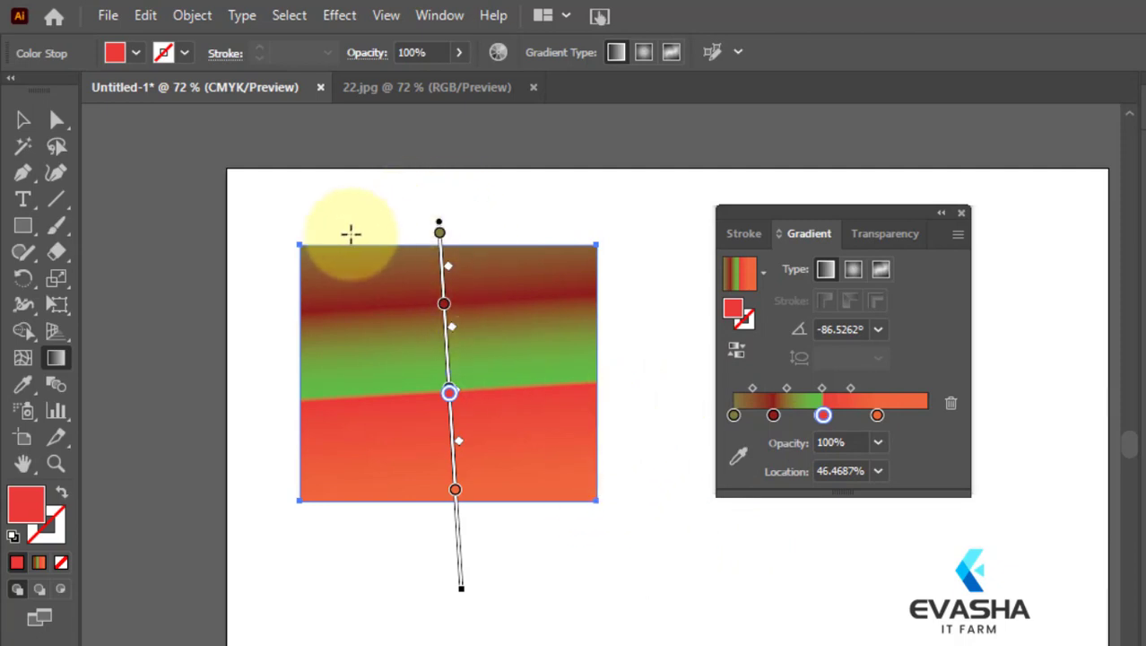
- Redraw the rectangle's gradient diagonally from upper left to lower right at about -36.8° and move the red stop slightly away from the green one
{"action": "left_click_drag", "start_coordinate": [280, 224], "coordinate": [605, 490]}
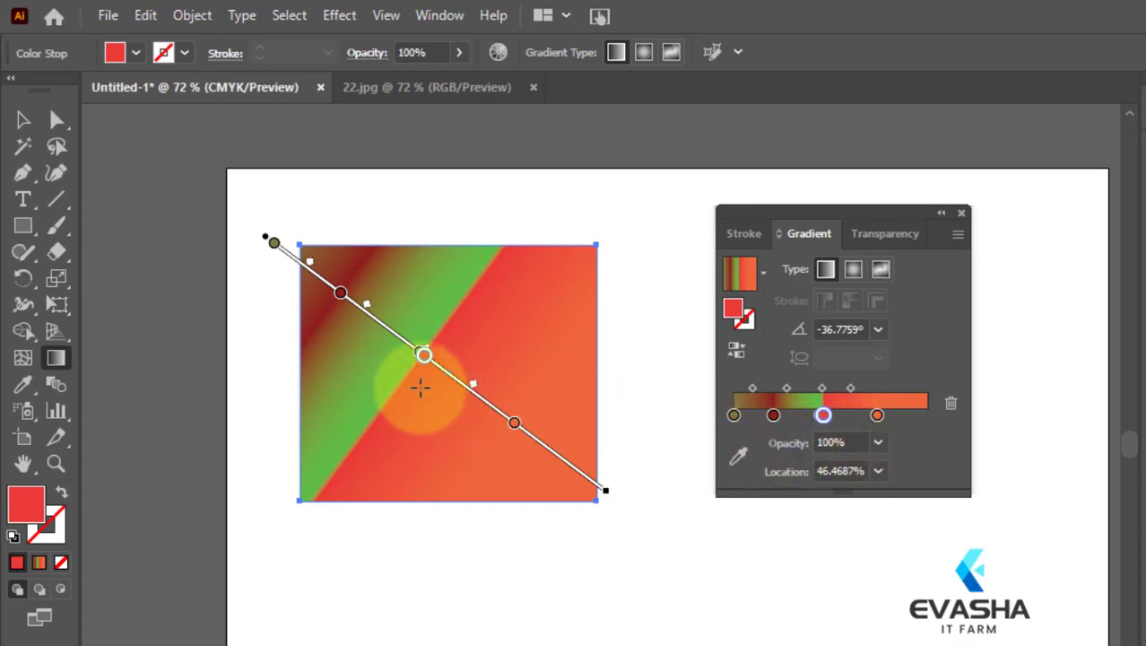
{"action": "left_click", "coordinate": [341, 295]}
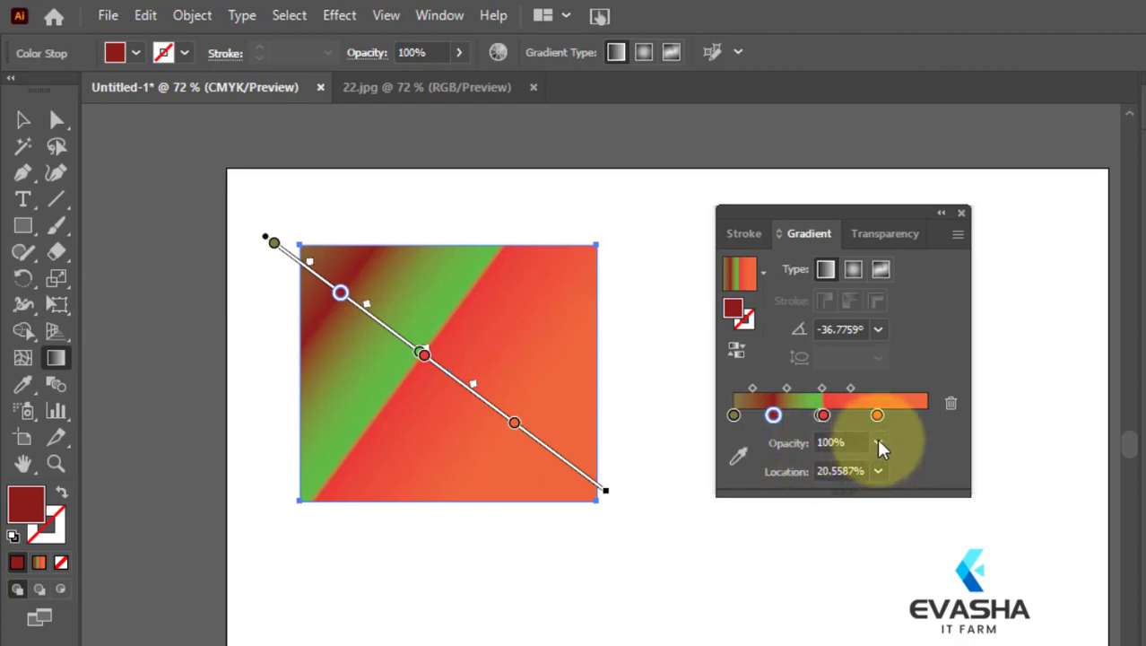
{"action": "left_click_drag", "start_coordinate": [422, 357], "coordinate": [441, 368]}
- Set the opacity of the gradient's green color stop to 50%
{"action": "left_click", "coordinate": [419, 352]}
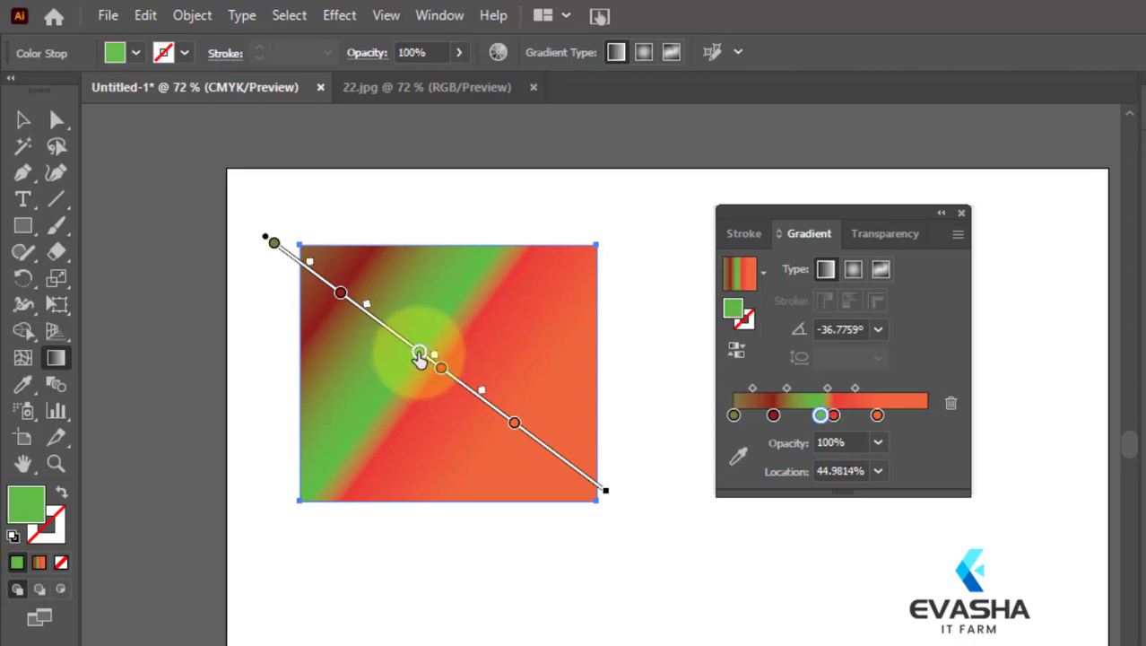
{"action": "left_click", "coordinate": [877, 442]}
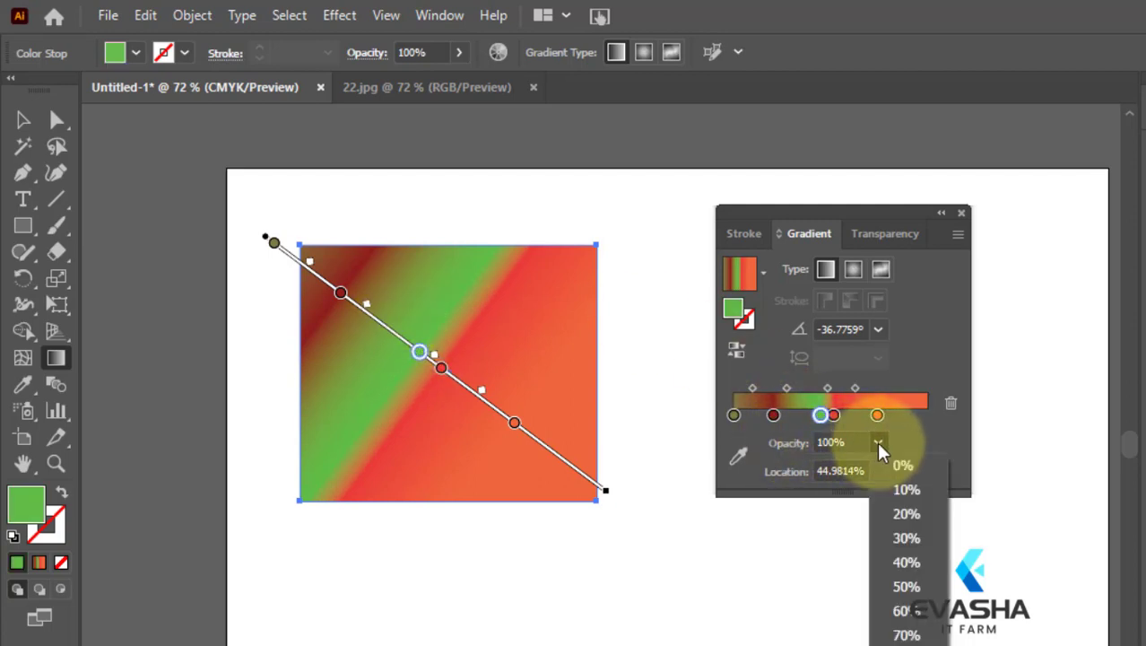
{"action": "left_click", "coordinate": [906, 586]}
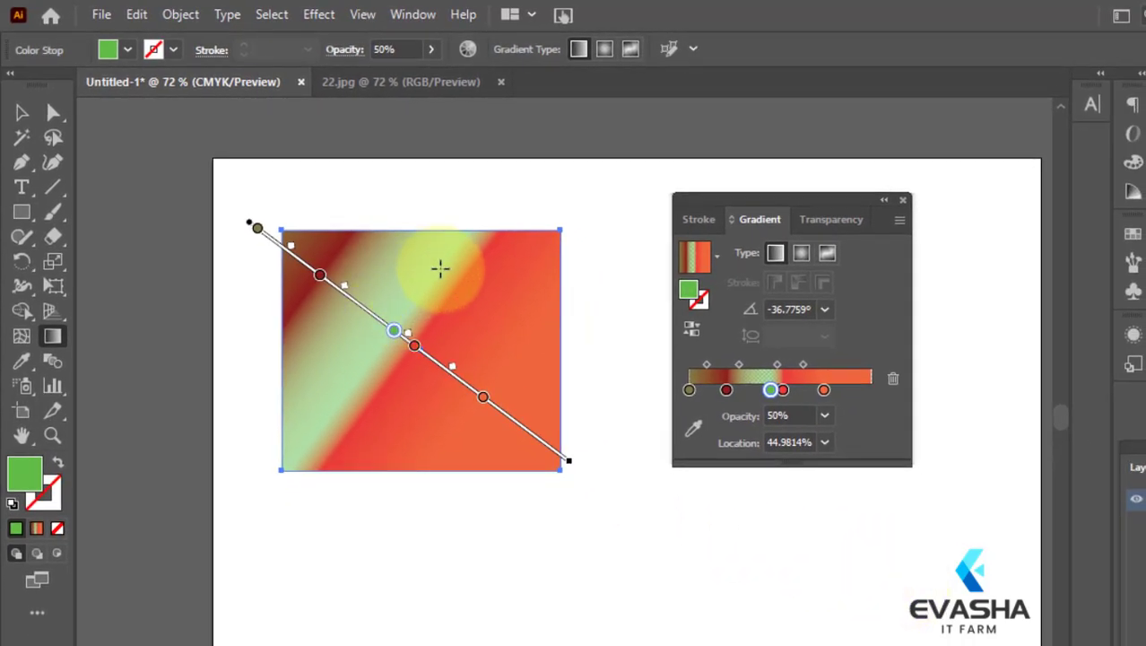
- Set the opacity of the gradient's green stop and of the neighbouring bright red stop to 80%
{"action": "left_click", "coordinate": [824, 416]}
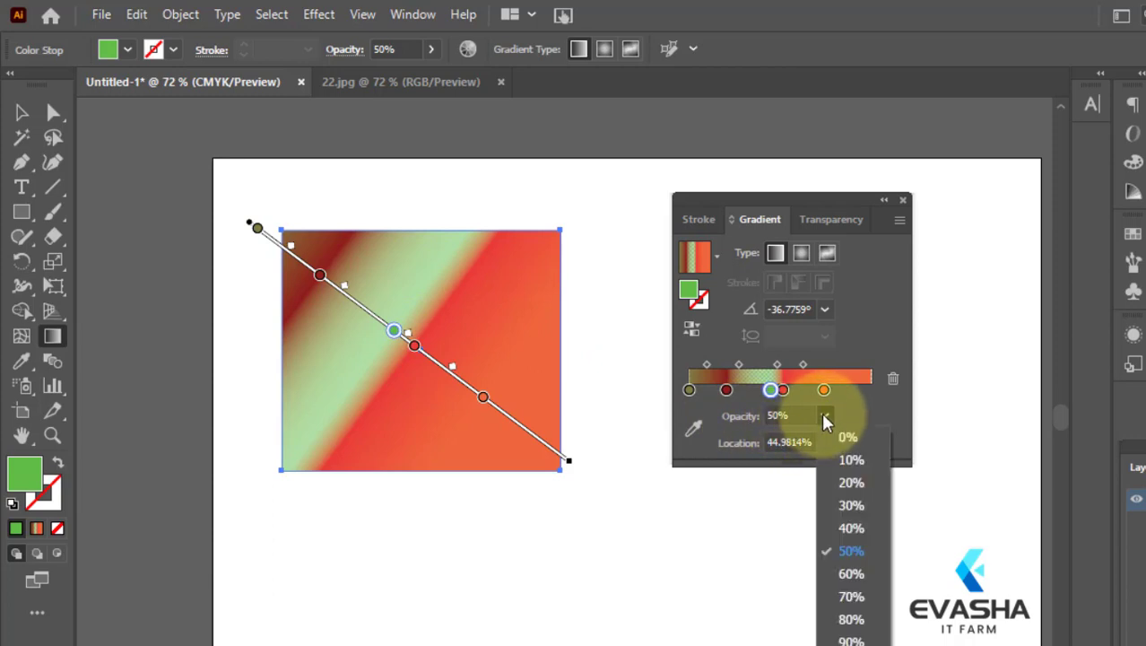
{"action": "left_click", "coordinate": [851, 618]}
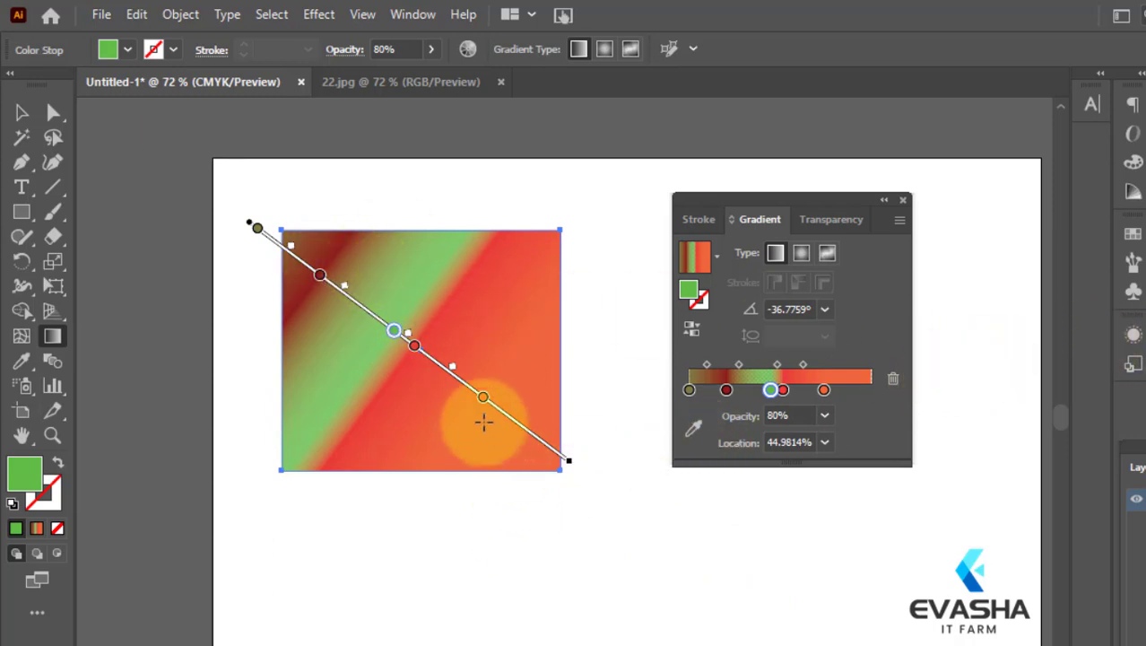
{"action": "left_click", "coordinate": [483, 401]}
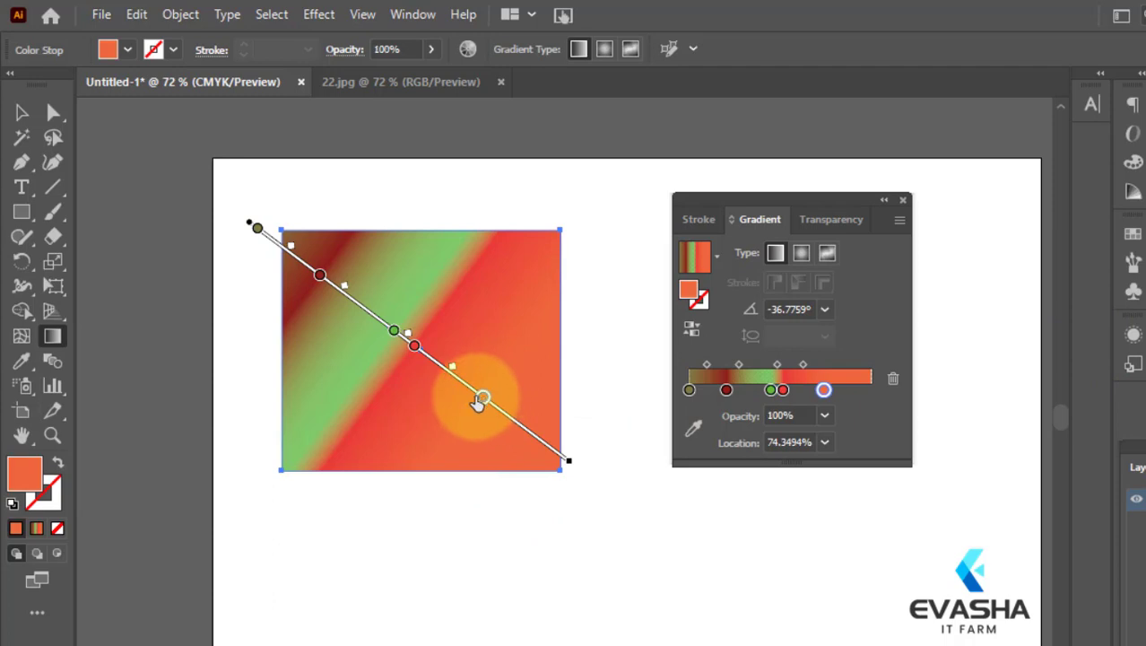
{"action": "left_click", "coordinate": [414, 350]}
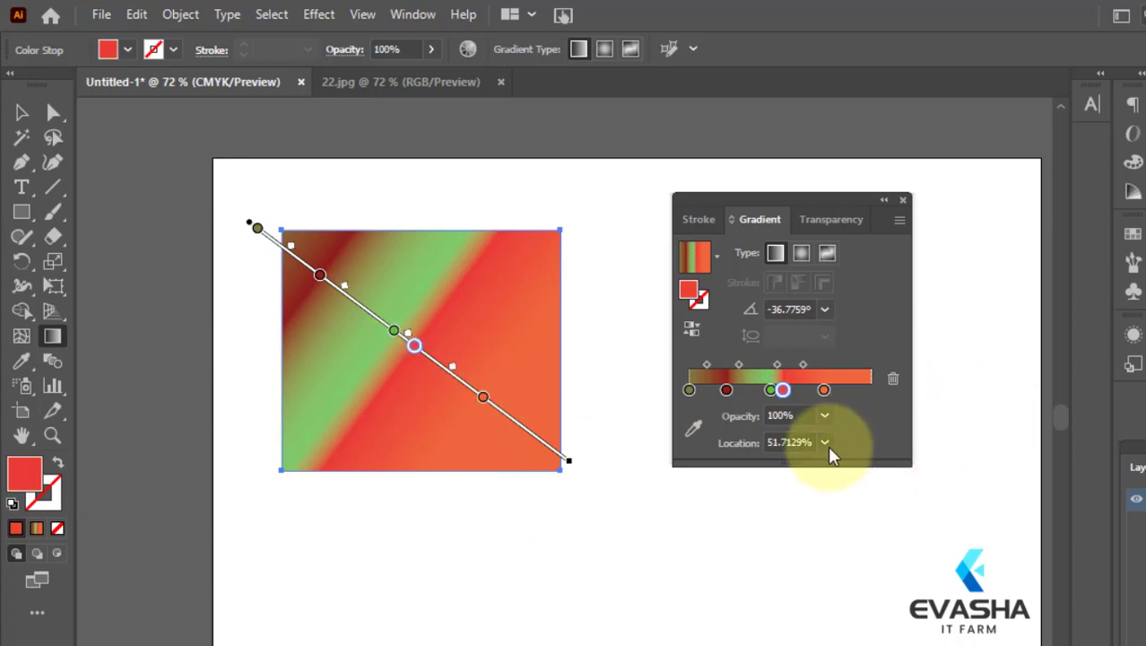
{"action": "left_click", "coordinate": [826, 417]}
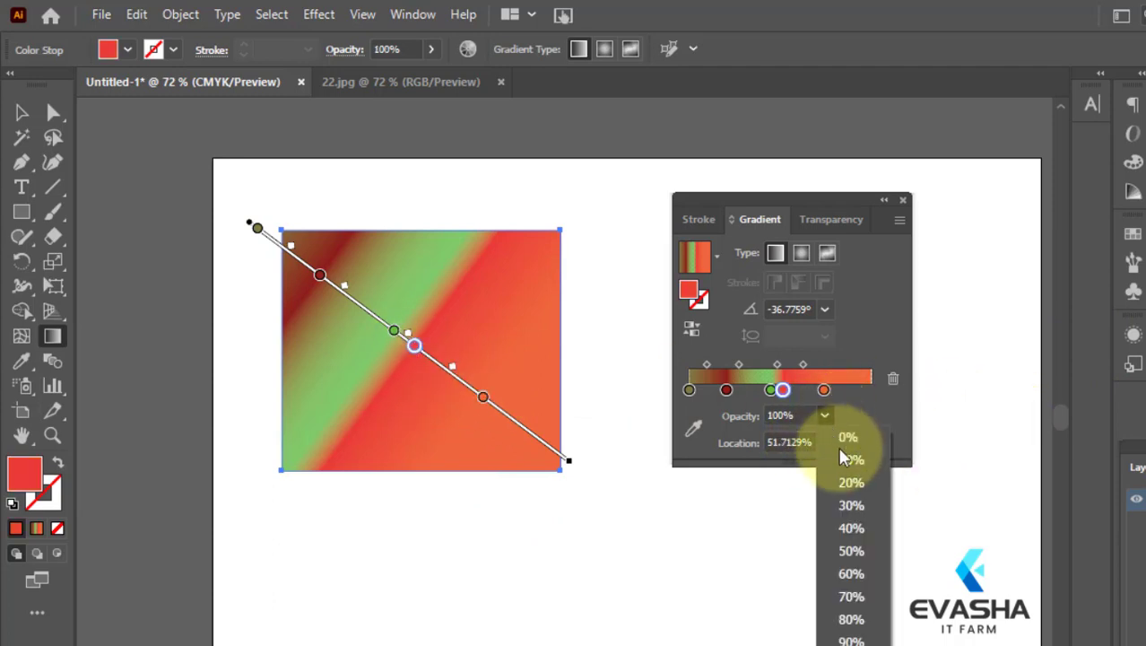
{"action": "left_click", "coordinate": [856, 613]}
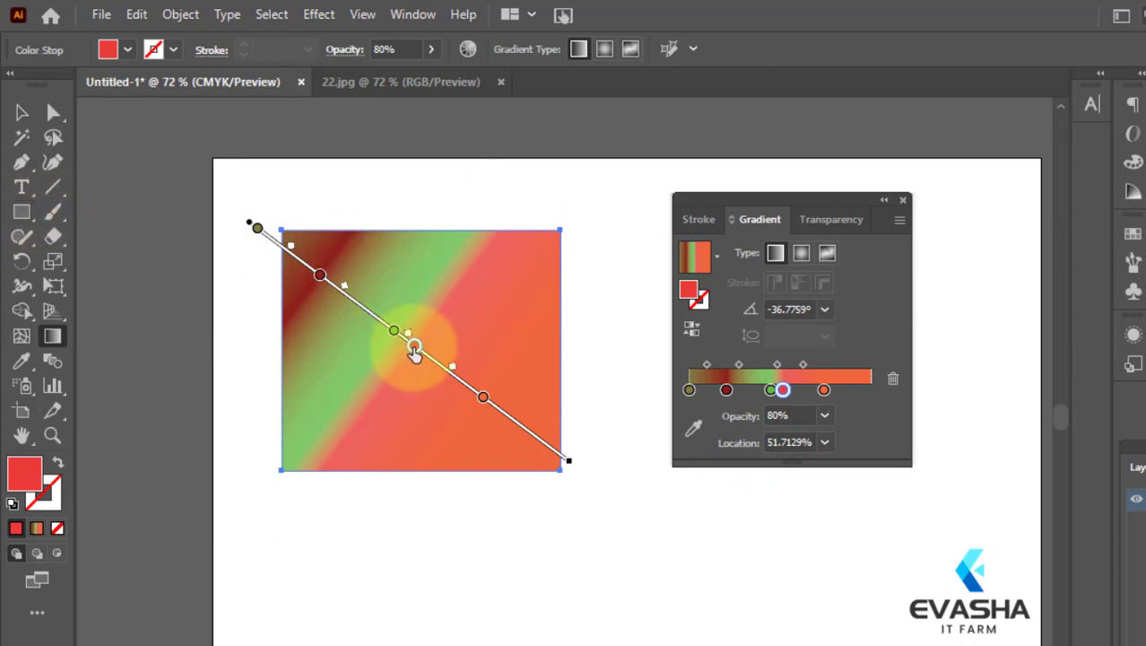
{"action": "mouse_move", "coordinate": [414, 351]}
{"action": "left_mouse_down"}
{"action": "mouse_move", "coordinate": [433, 377]}
{"action": "mouse_move", "coordinate": [414, 345]}
{"action": "left_mouse_up"}
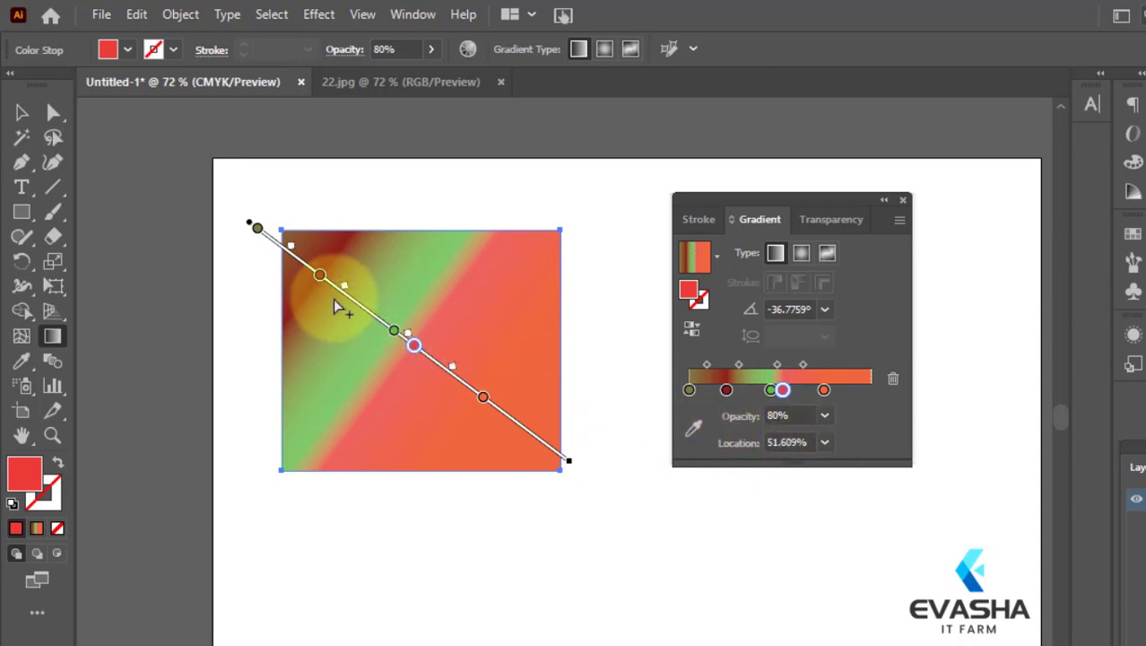
- Select the gradient's dark red stop and set its location to 50%
{"action": "left_click", "coordinate": [320, 275]}
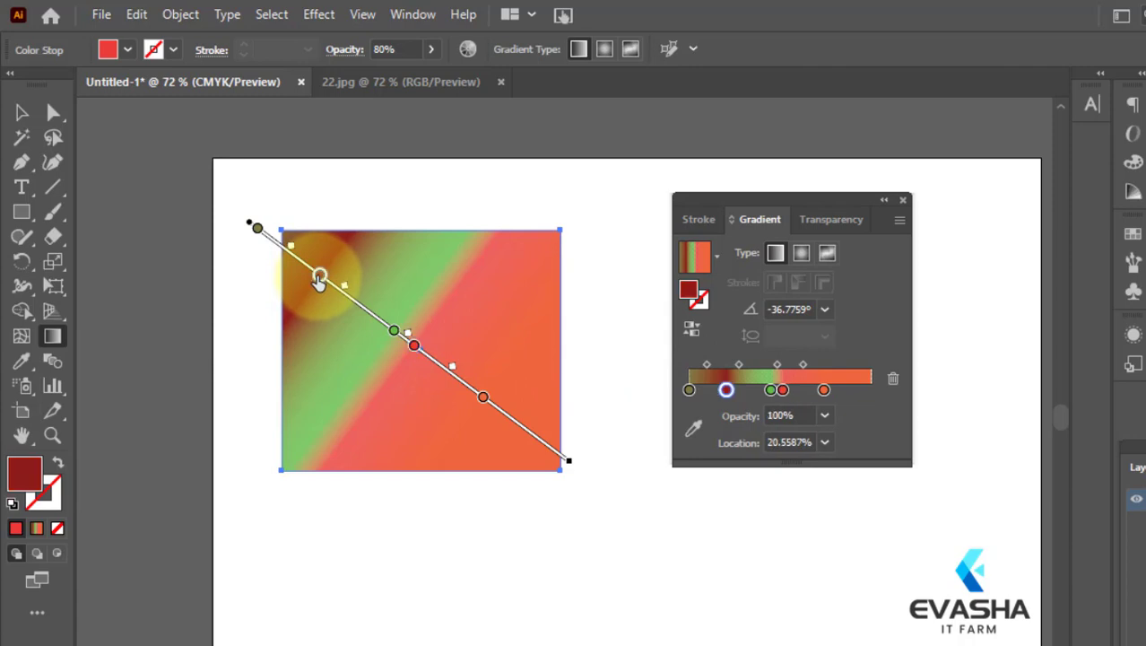
{"action": "left_click", "coordinate": [824, 415]}
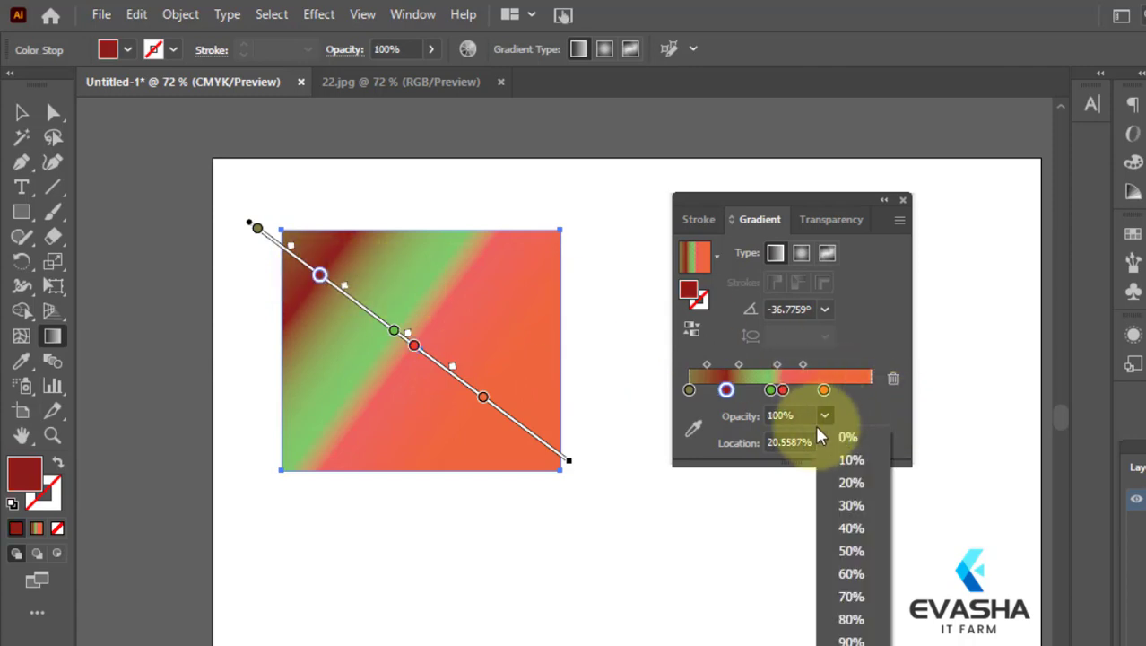
{"action": "left_click", "coordinate": [778, 505]}
{"action": "left_click", "coordinate": [825, 442]}
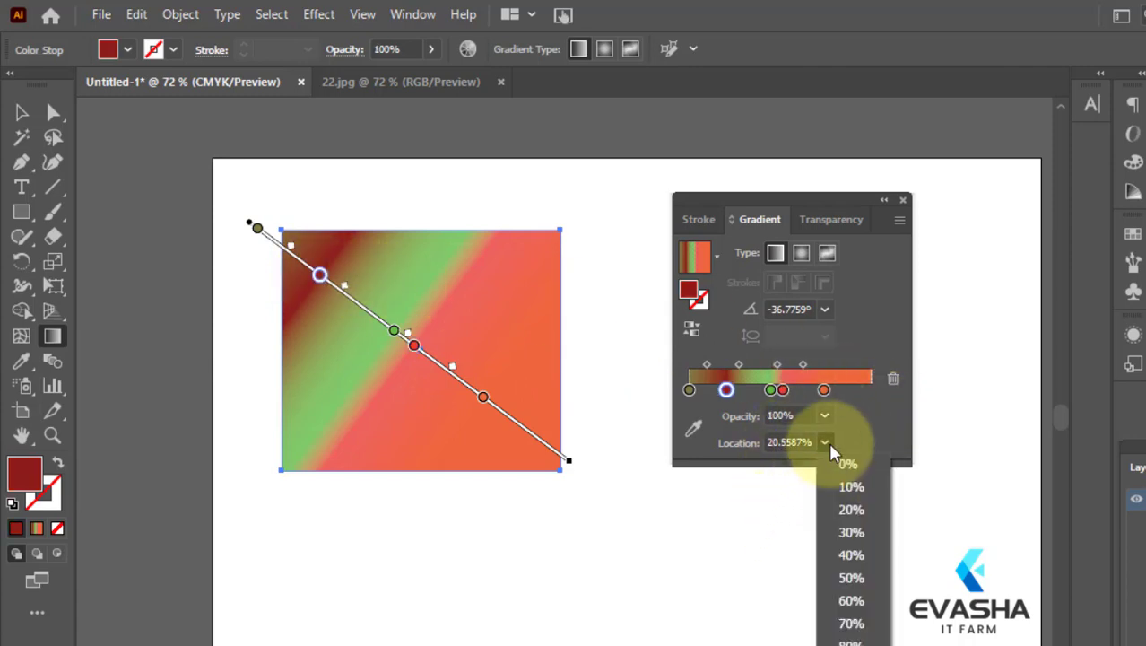
{"action": "left_click", "coordinate": [836, 577]}
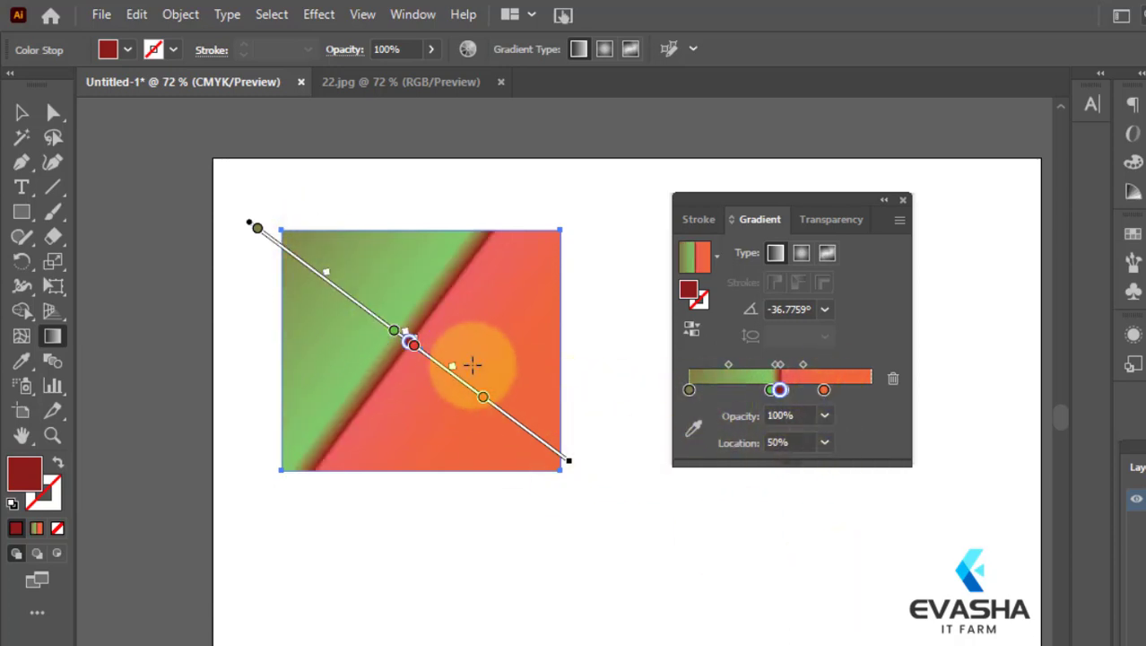
- Try locations of 20%, 10% and 20% again for the dark red color stop
{"action": "left_click", "coordinate": [824, 441]}
{"action": "left_click", "coordinate": [850, 506]}
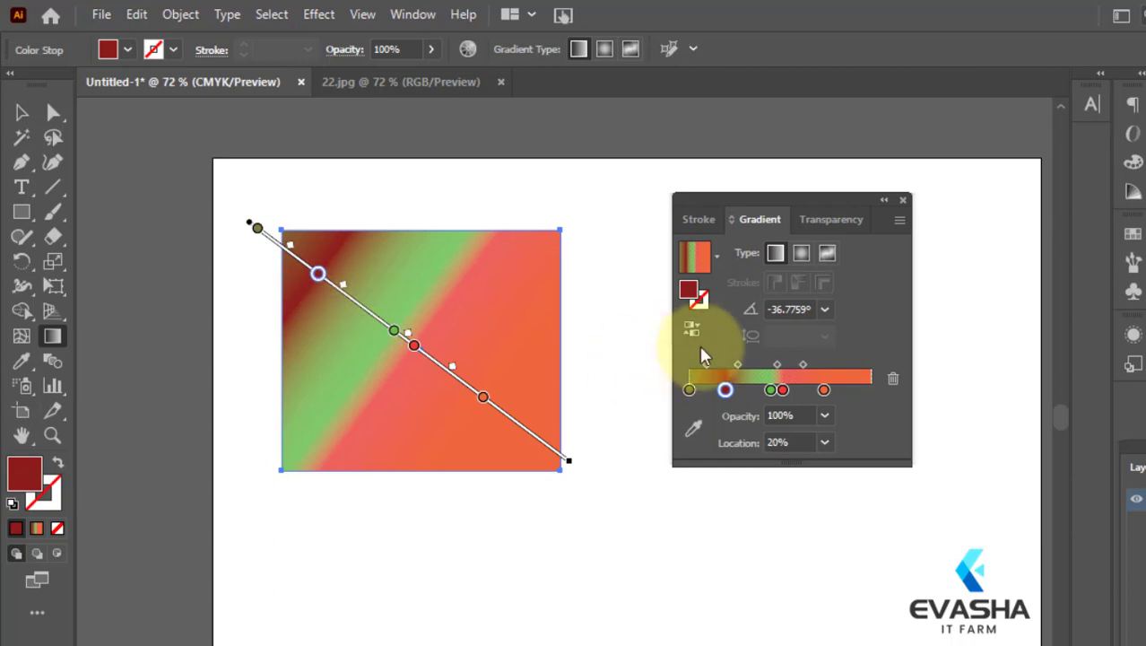
{"action": "left_click", "coordinate": [825, 442]}
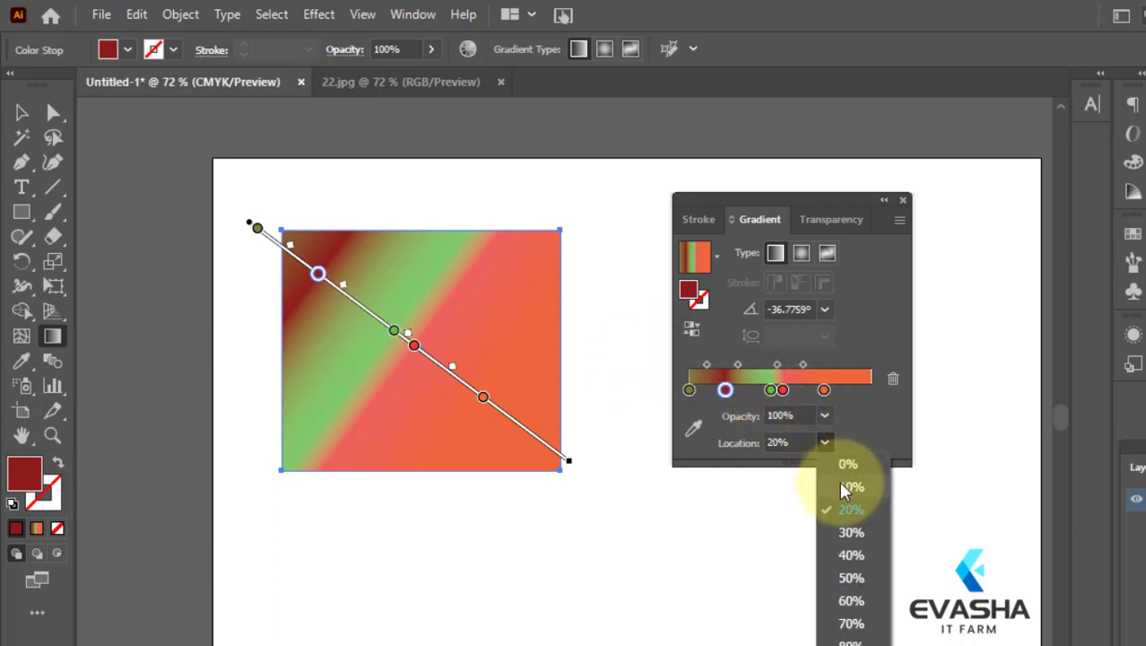
{"action": "left_click", "coordinate": [839, 480]}
{"action": "left_click", "coordinate": [825, 442]}
{"action": "left_click", "coordinate": [843, 511]}
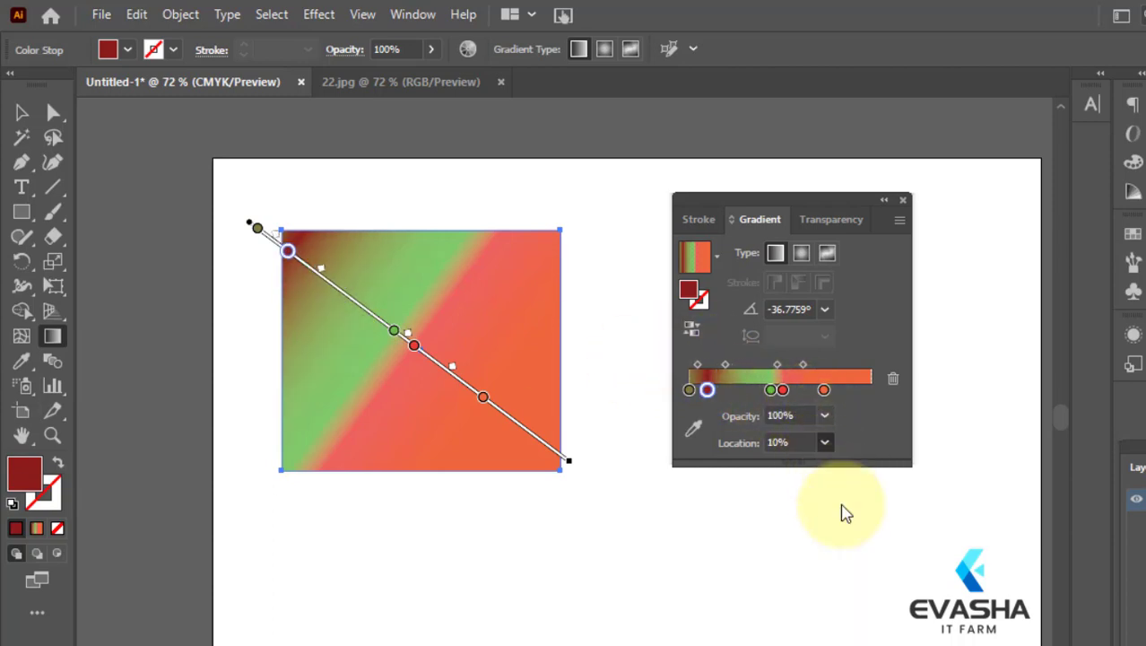
- Set the dark red stop's location to 30% and slide it back along the gradient line to about 20.06%
{"action": "left_click", "coordinate": [825, 444]}
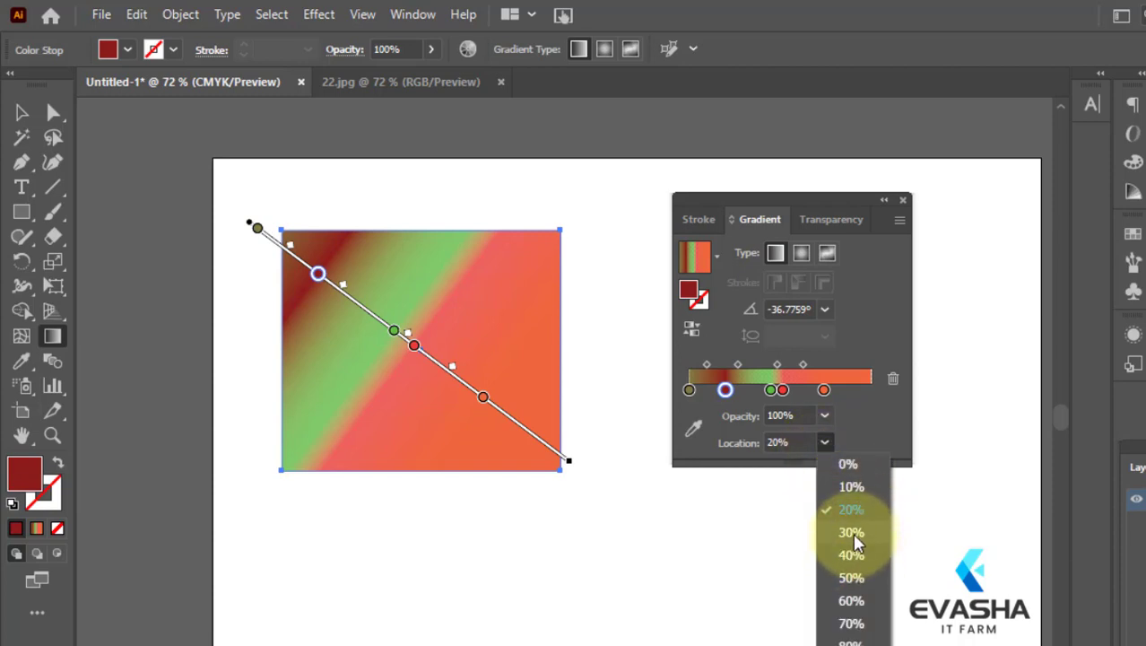
{"action": "left_click", "coordinate": [852, 532]}
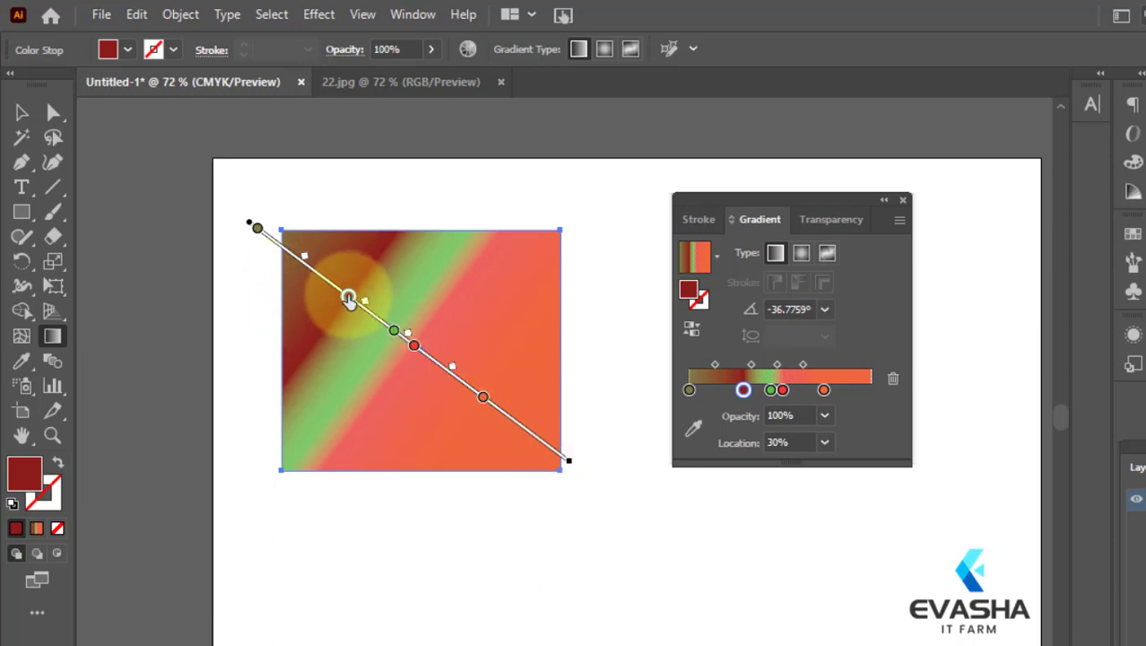
{"action": "left_click_drag", "start_coordinate": [349, 297], "coordinate": [318, 272]}
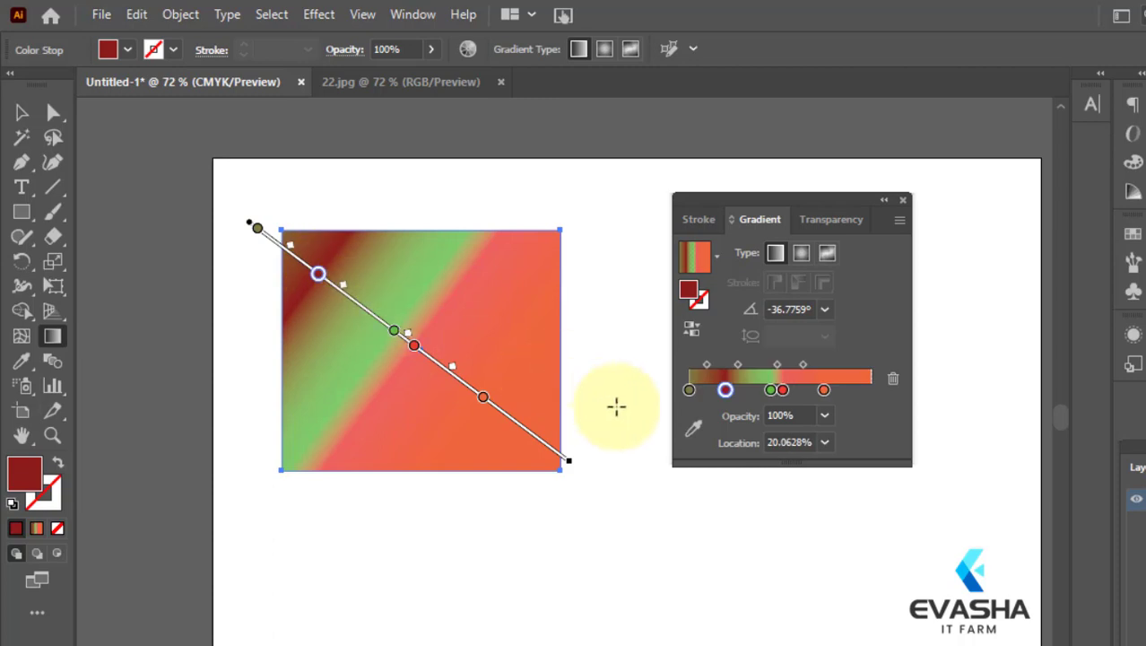
{"action": "left_click", "coordinate": [824, 443]}
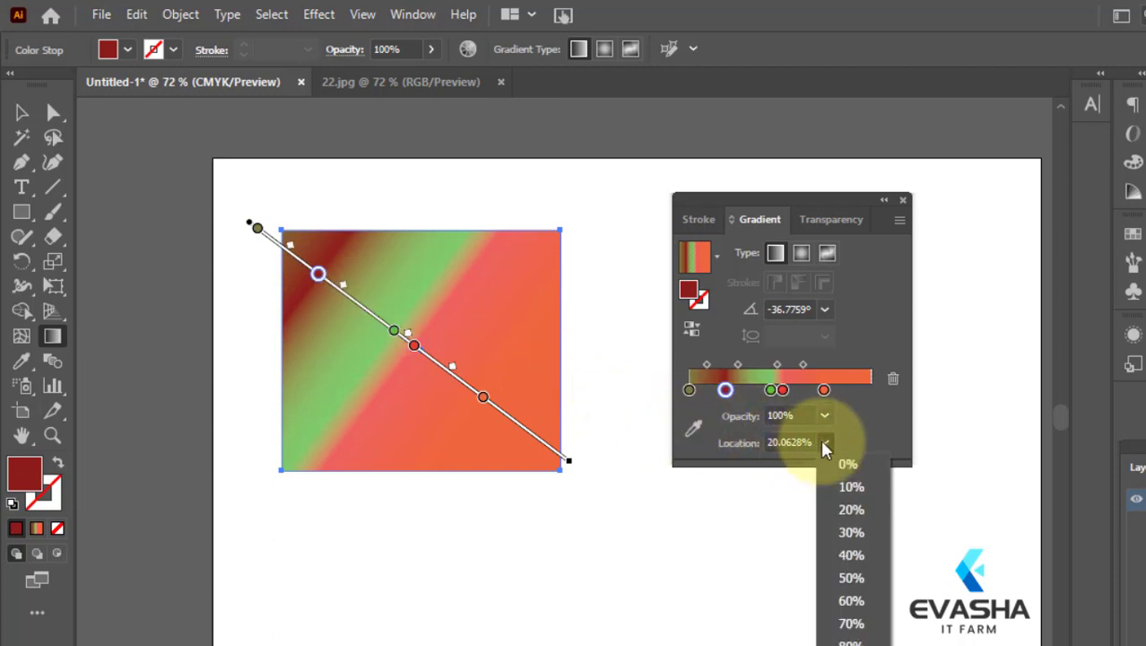
{"action": "left_click", "coordinate": [816, 435]}
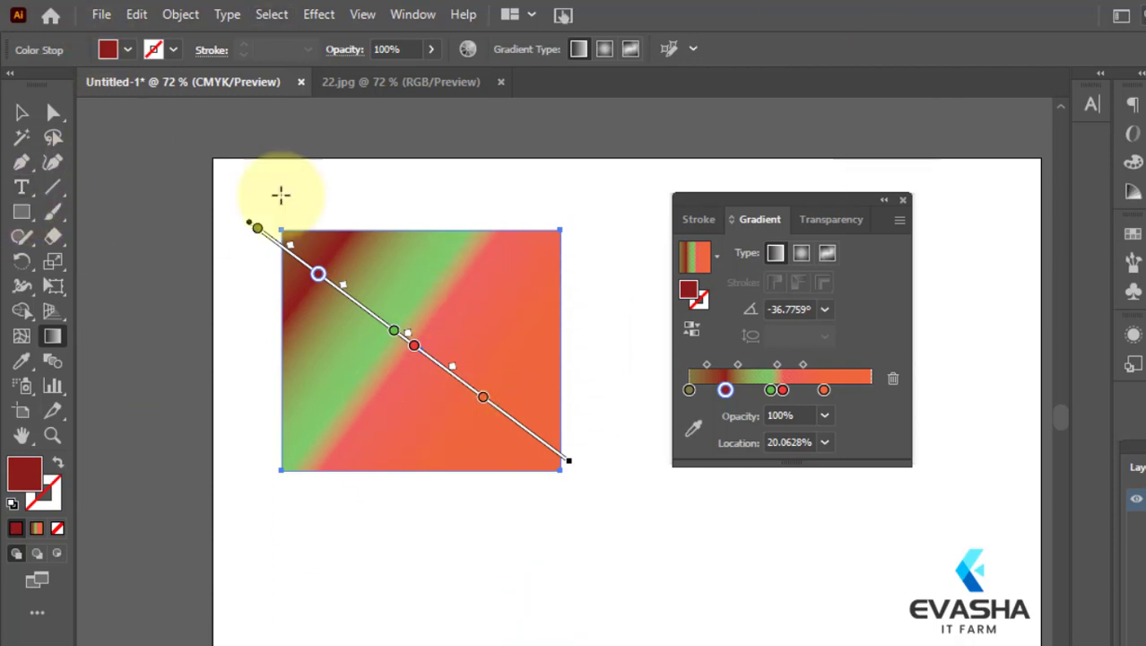
- Save the rectangle's current multicolor gradient as a new gradient swatch
{"action": "left_click", "coordinate": [719, 261]}
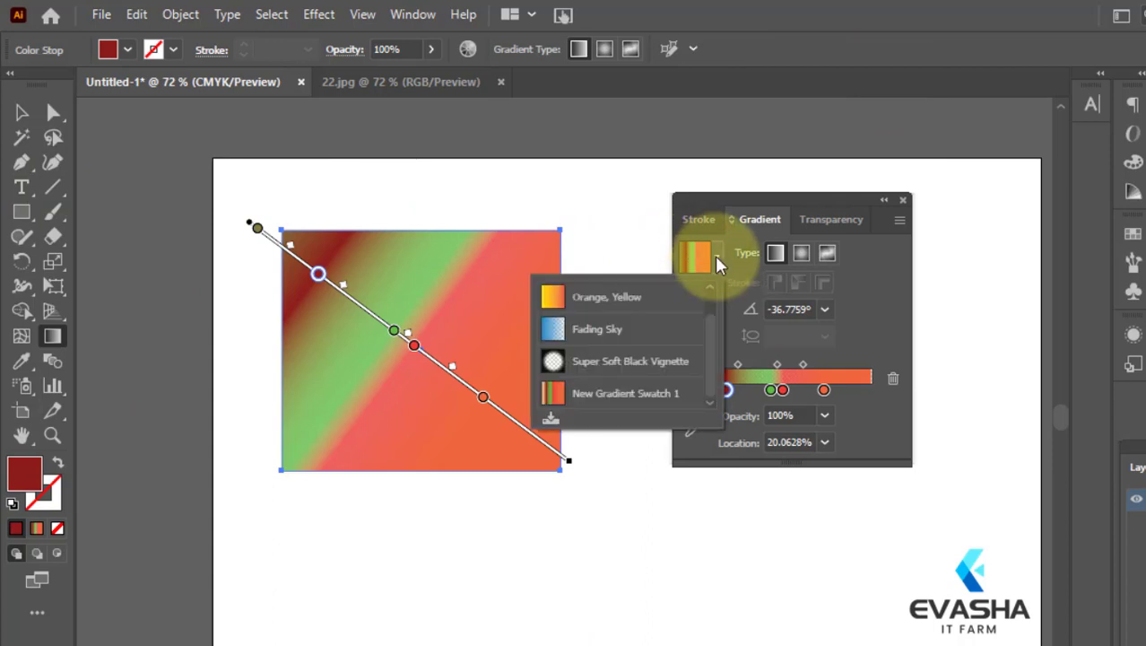
{"action": "left_click", "coordinate": [549, 419]}
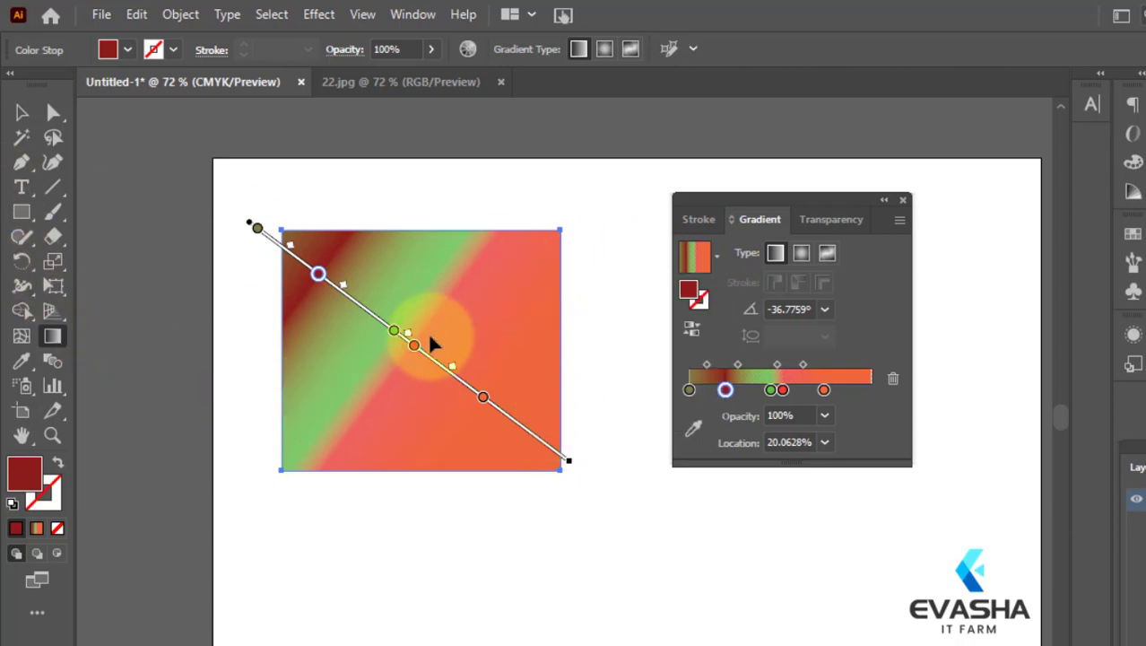
{"action": "left_click", "coordinate": [716, 257]}
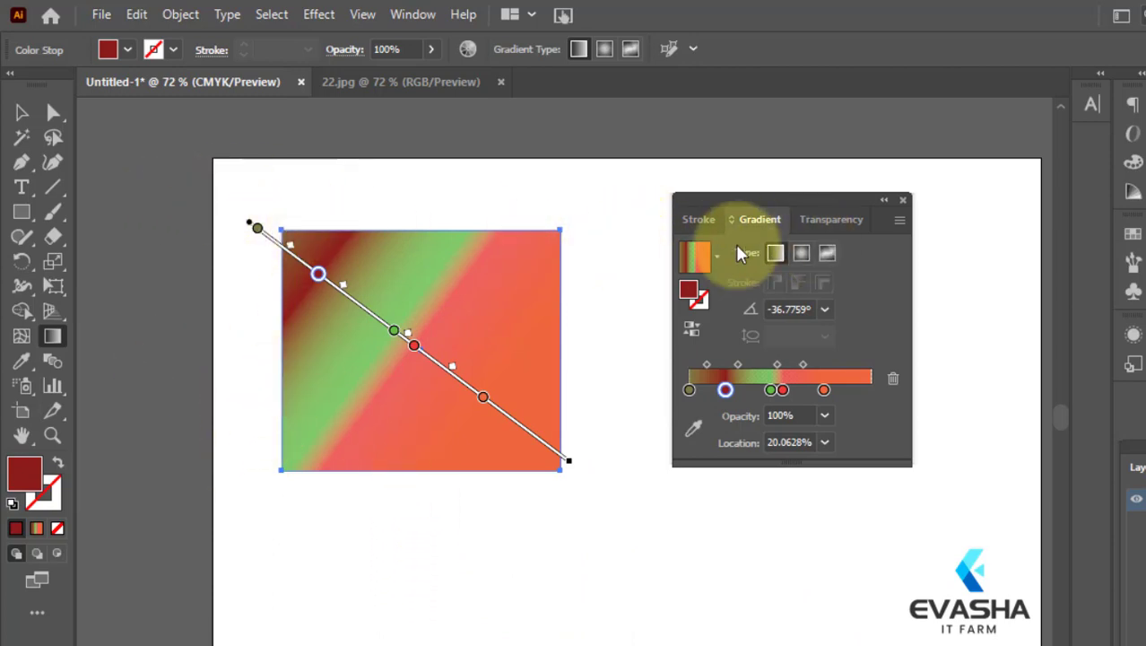
- Change the rectangle's gradient type to radial and remove the olive stop at its center
{"action": "left_click", "coordinate": [800, 252]}
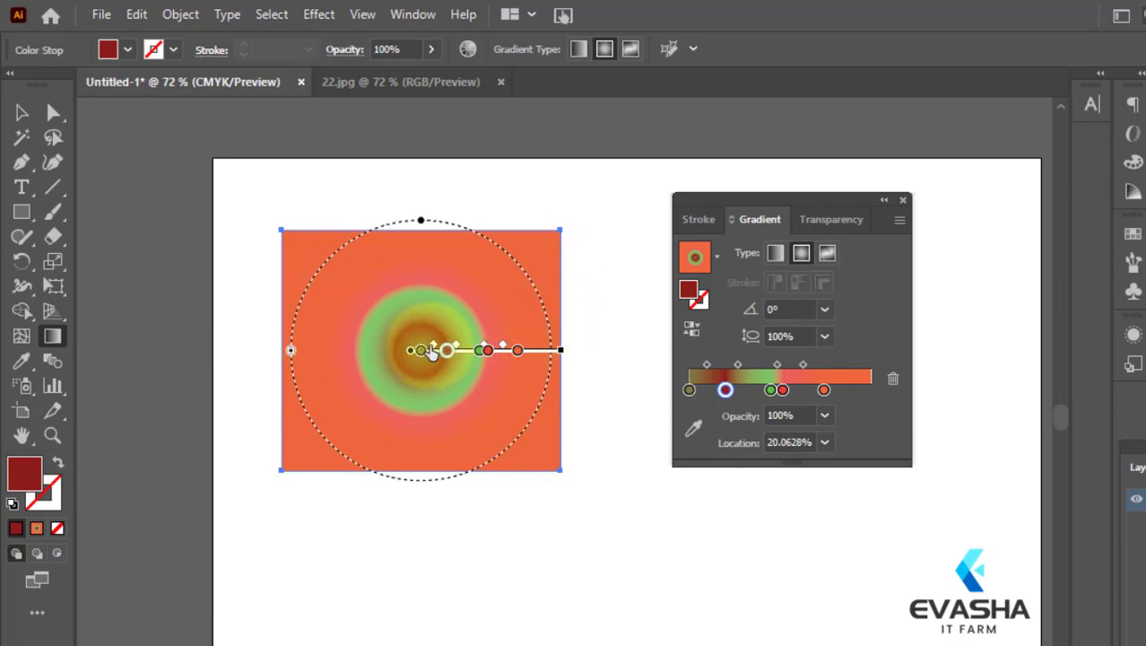
{"action": "left_click_drag", "start_coordinate": [418, 354], "coordinate": [309, 395]}
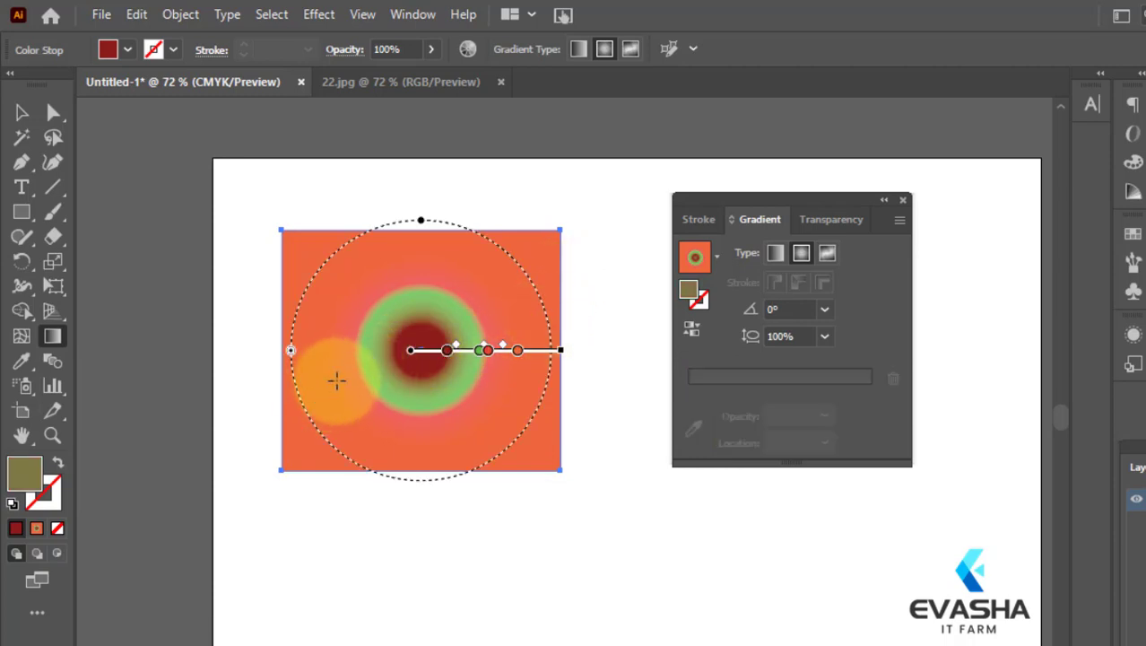
{"action": "left_click", "coordinate": [22, 118]}
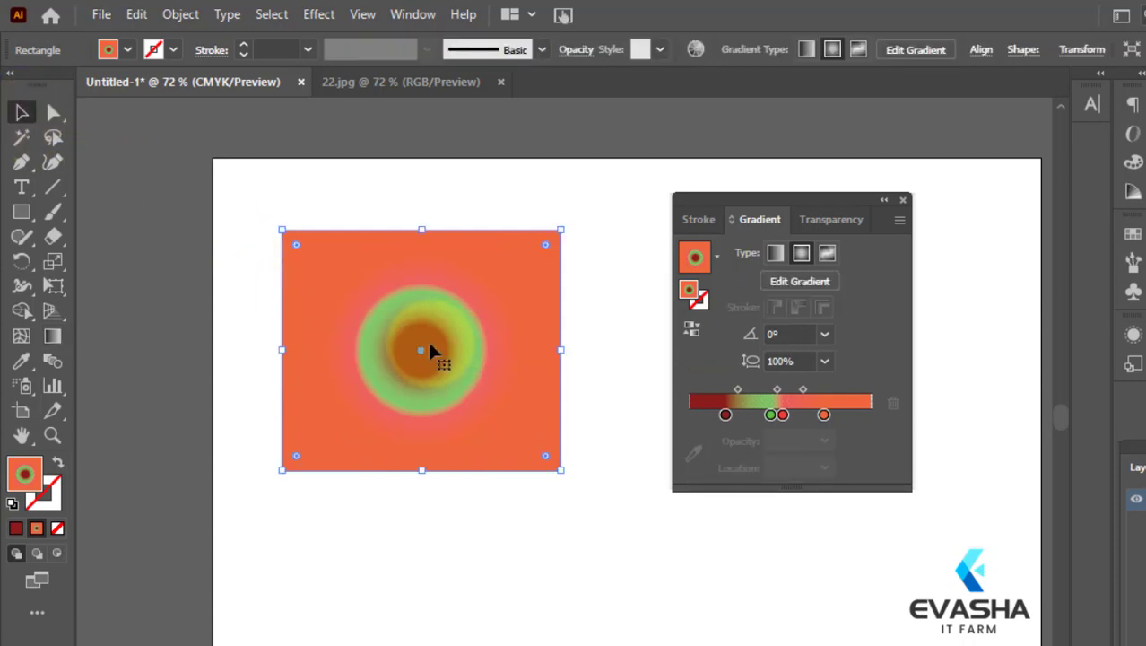
{"action": "left_click", "coordinate": [417, 344]}
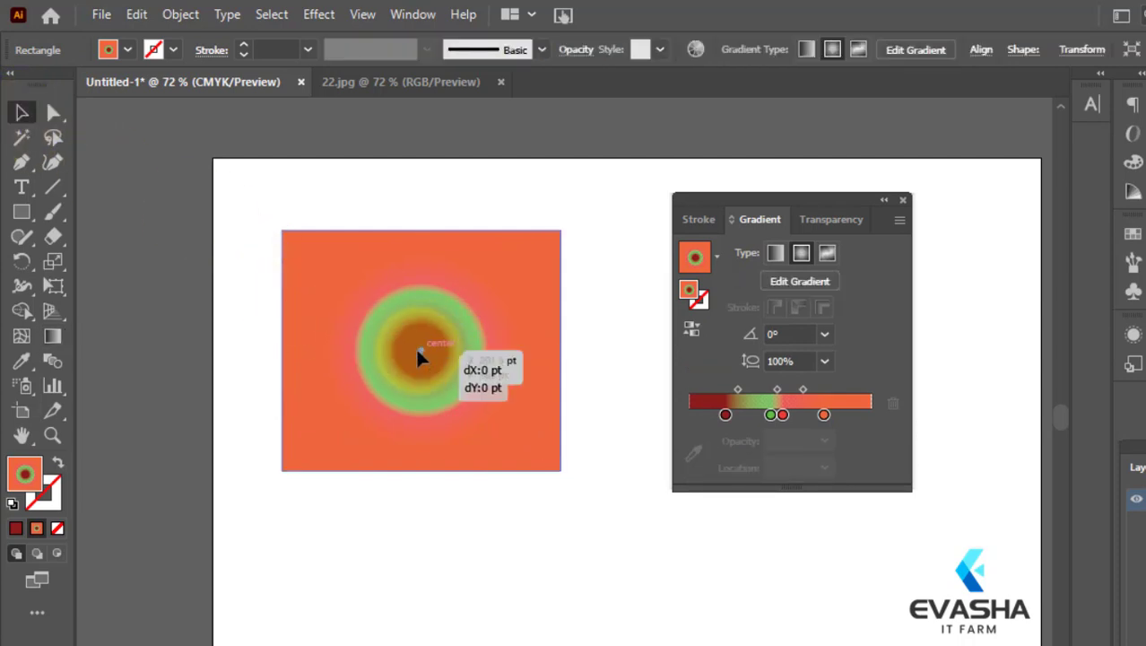
- With the Gradient tool, enlarge the radial gradient beyond the rectangle's edges and move its focal point toward the rectangle's right edge
{"action": "left_click", "coordinate": [54, 337]}
{"action": "left_click_drag", "start_coordinate": [408, 351], "coordinate": [632, 398]}
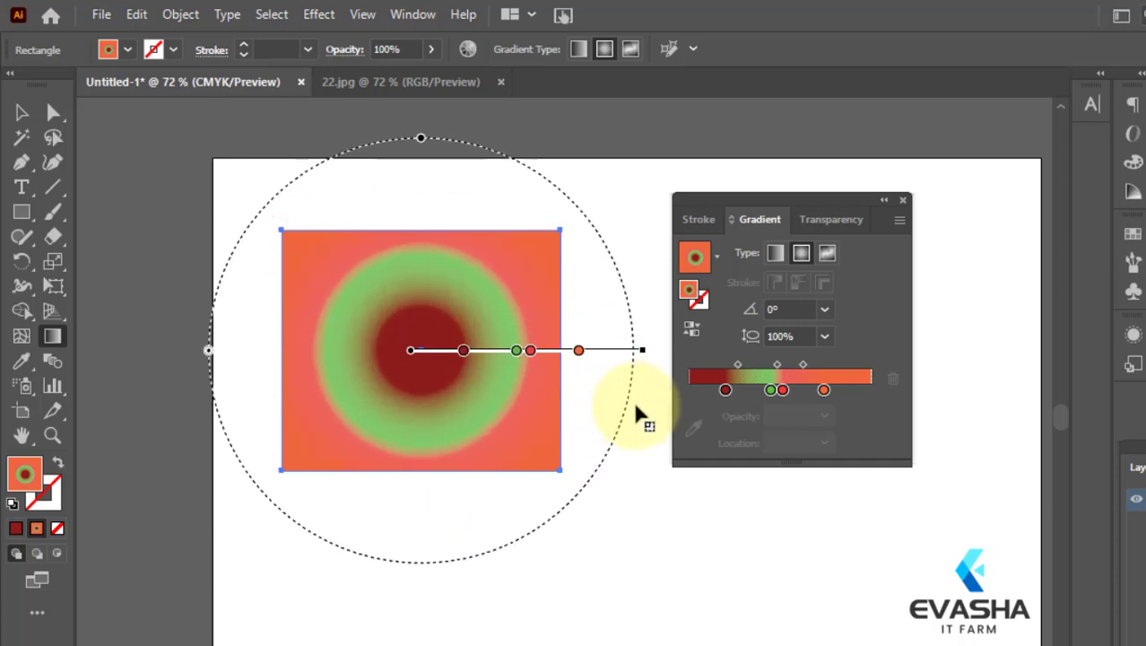
{"action": "left_click_drag", "start_coordinate": [434, 356], "coordinate": [534, 355]}
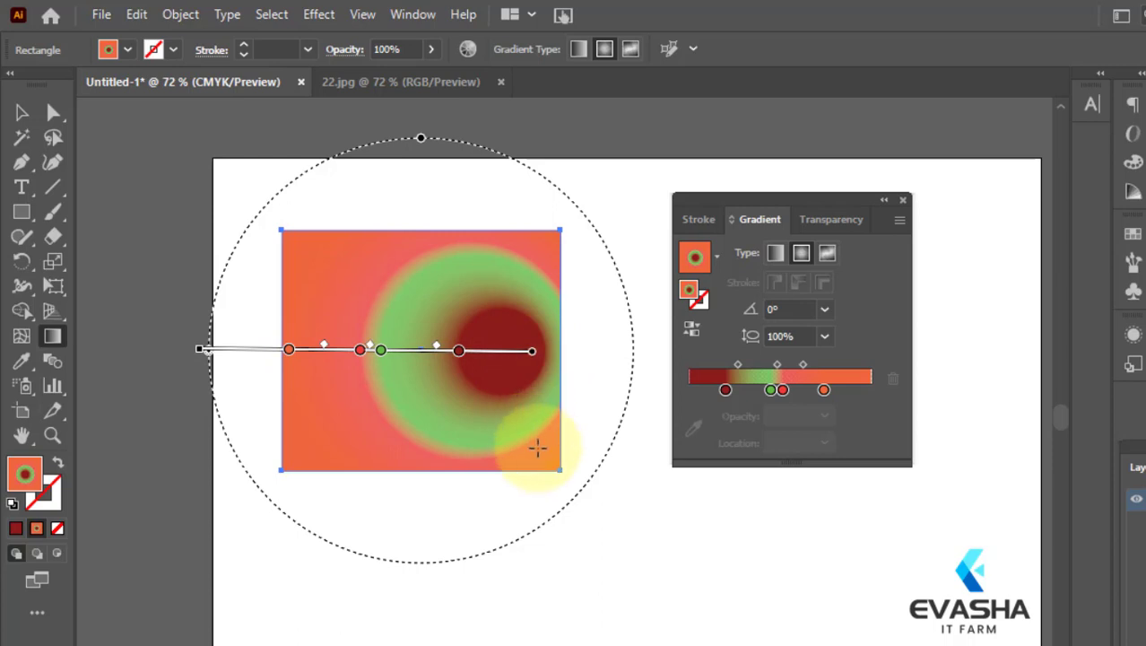
- Try redrawing the radial gradient from the lower-right, lower-left and upper-left corners, straight down, and across from the left edge at about 2.1°
{"action": "left_click_drag", "start_coordinate": [537, 447], "coordinate": [266, 216]}
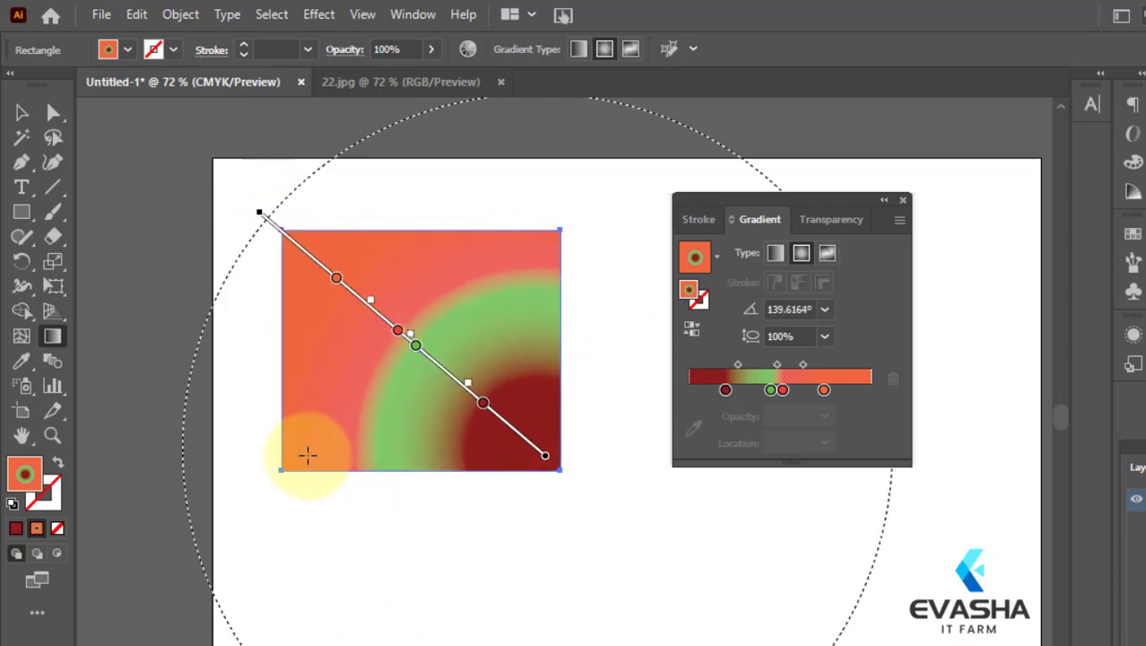
{"action": "left_click_drag", "start_coordinate": [308, 446], "coordinate": [573, 227]}
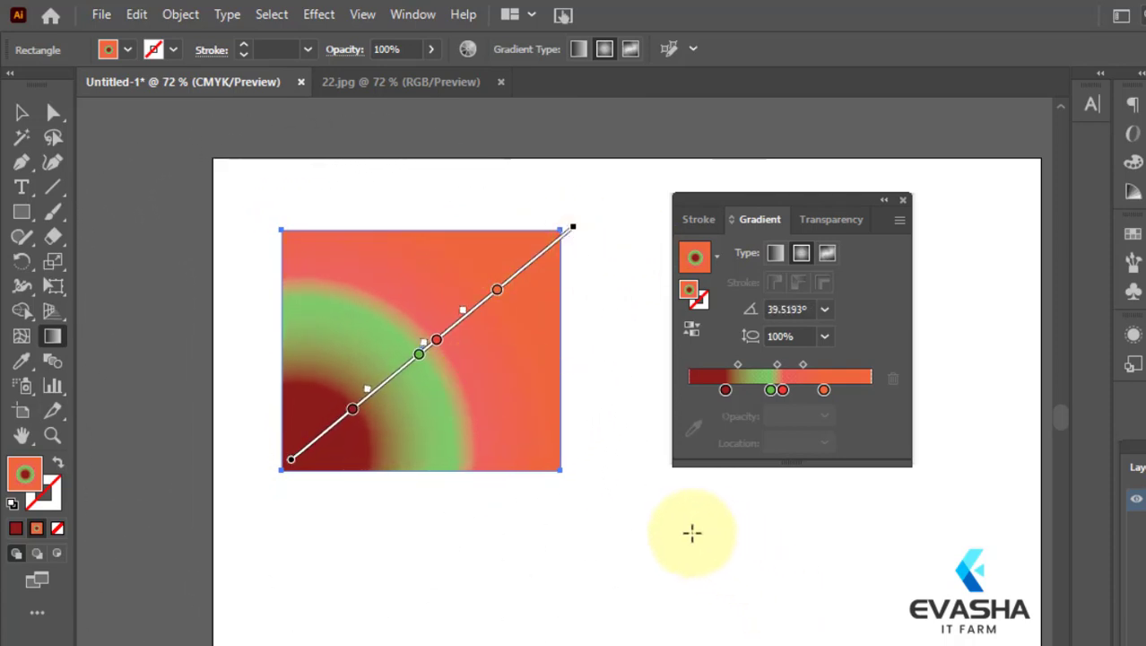
{"action": "left_click_drag", "start_coordinate": [289, 229], "coordinate": [689, 594]}
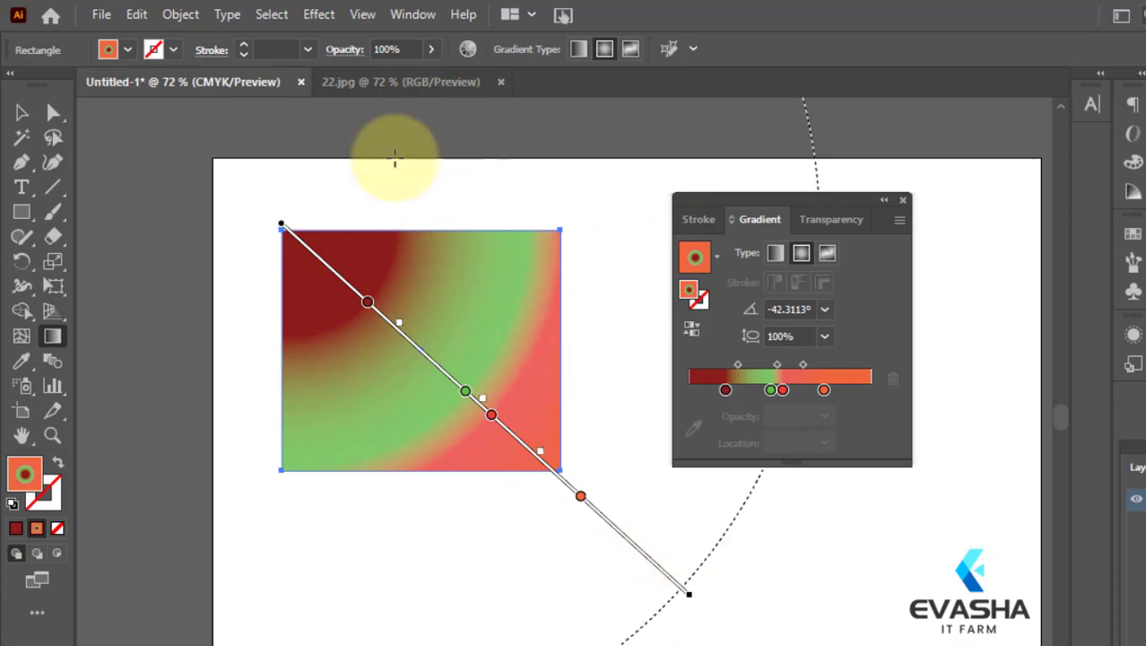
{"action": "left_click_drag", "start_coordinate": [434, 165], "coordinate": [432, 526]}
{"action": "left_click_drag", "start_coordinate": [272, 346], "coordinate": [604, 334]}
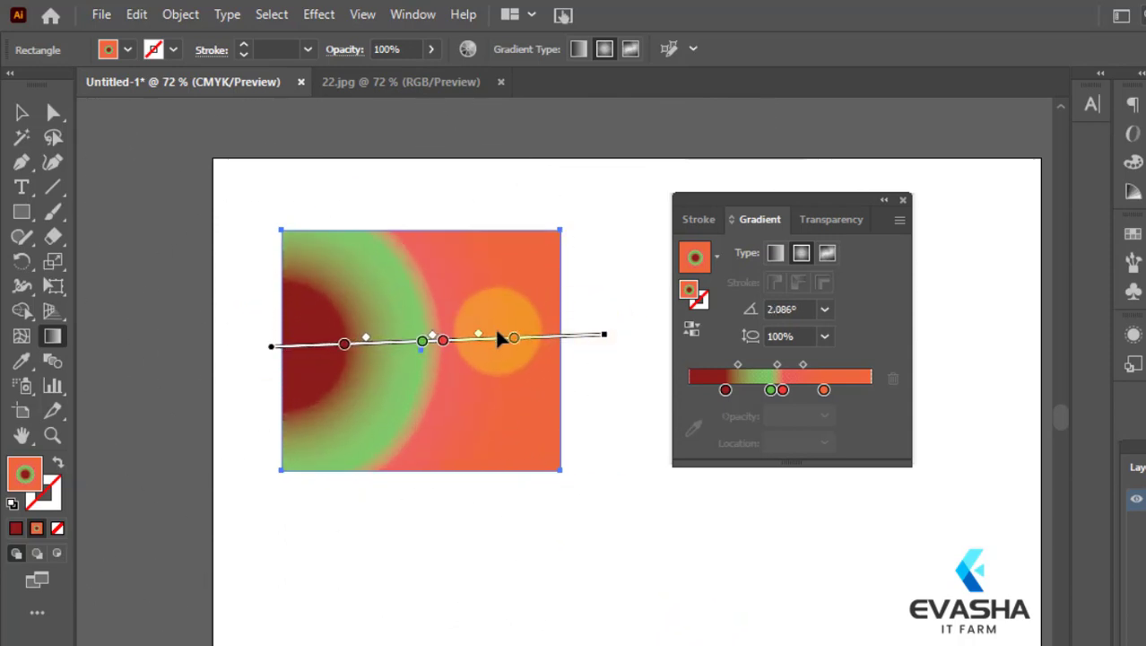
- Redraw the radial gradient from the rectangle's lower-right corner to beyond its upper-left corner at about 137.3° and deselect the rectangle
{"action": "mouse_move", "coordinate": [561, 470]}
{"action": "left_mouse_down"}
{"action": "mouse_move", "coordinate": [322, 187]}
{"action": "mouse_move", "coordinate": [158, 117]}
{"action": "mouse_move", "coordinate": [174, 310]}
{"action": "left_mouse_up"}
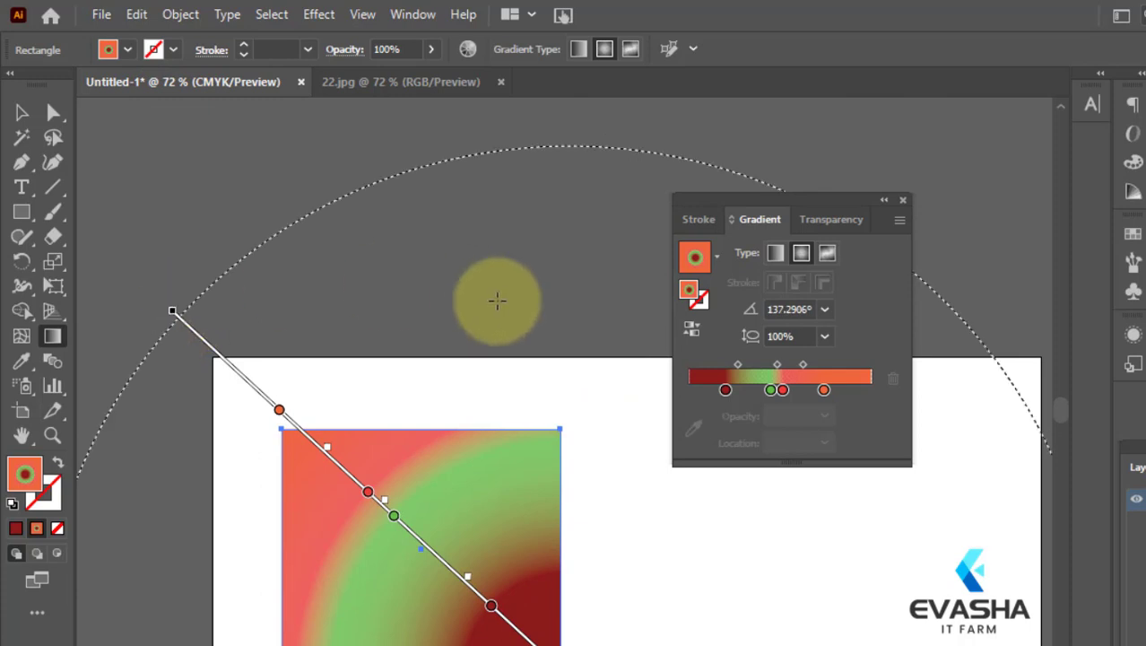
{"action": "key", "text": "space"}
{"action": "mouse_move", "coordinate": [660, 530]}
{"action": "left_mouse_down"}
{"action": "mouse_move", "coordinate": [650, 282]}
{"action": "mouse_move", "coordinate": [559, 332]}
{"action": "mouse_move", "coordinate": [597, 338]}
{"action": "mouse_move", "coordinate": [555, 325]}
{"action": "left_mouse_up"}
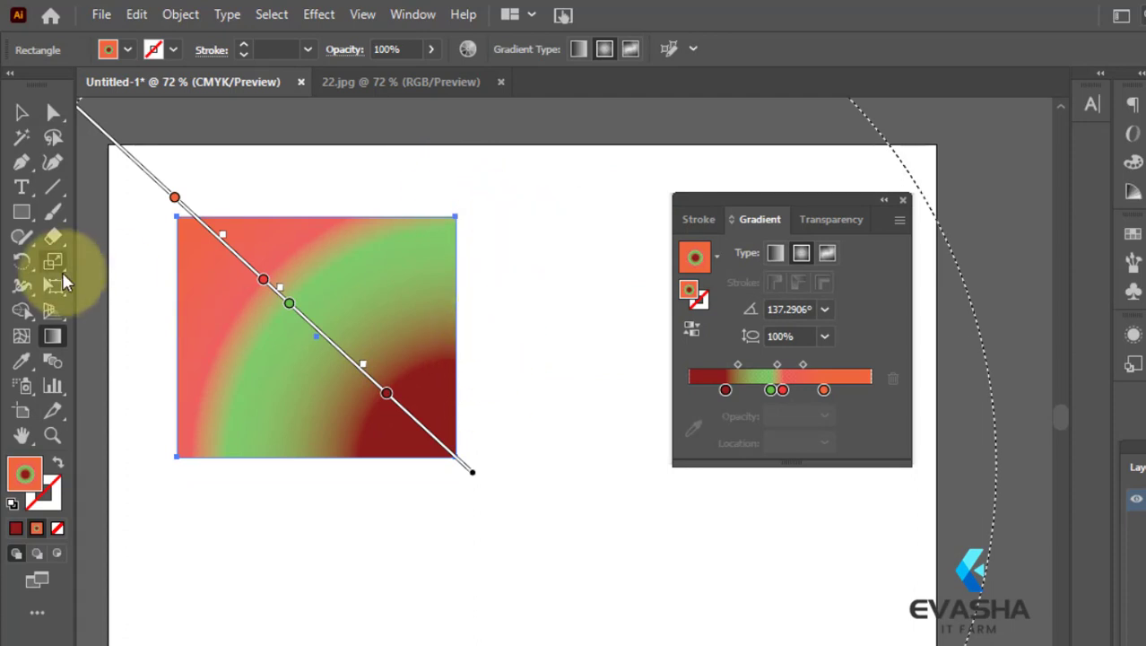
{"action": "left_click", "coordinate": [21, 113]}
{"action": "left_click", "coordinate": [508, 432]}
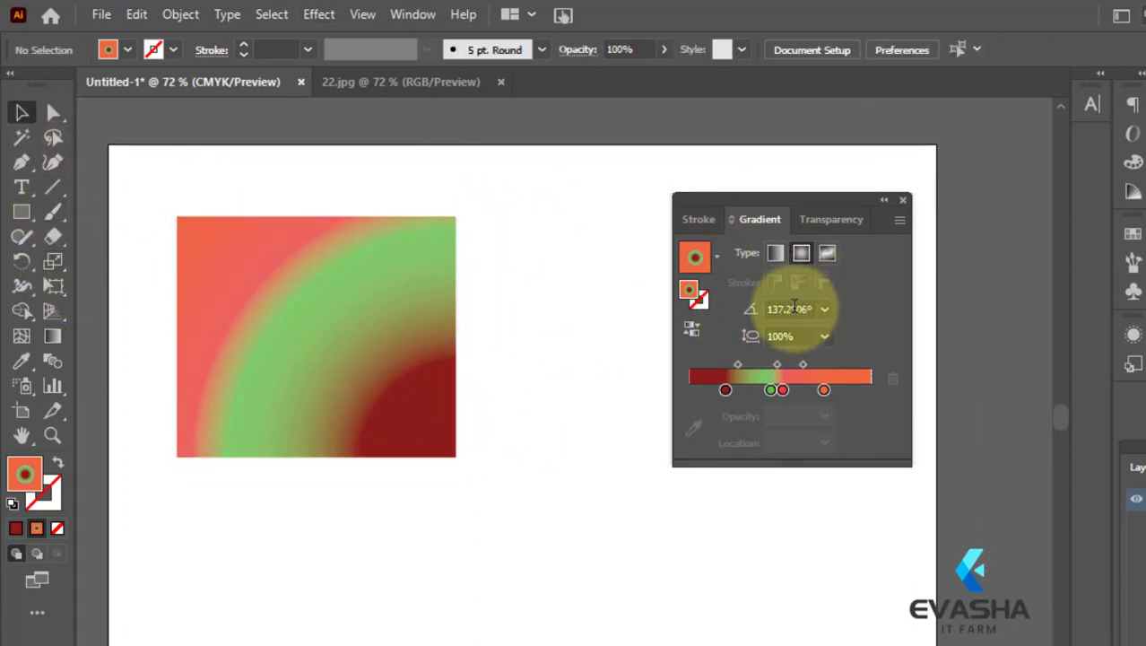
- Select the rectangle with the Gradient tool and try angles of 90°, -45° and 120° on its radial gradient
{"action": "left_click", "coordinate": [771, 252]}
{"action": "left_click", "coordinate": [798, 252]}
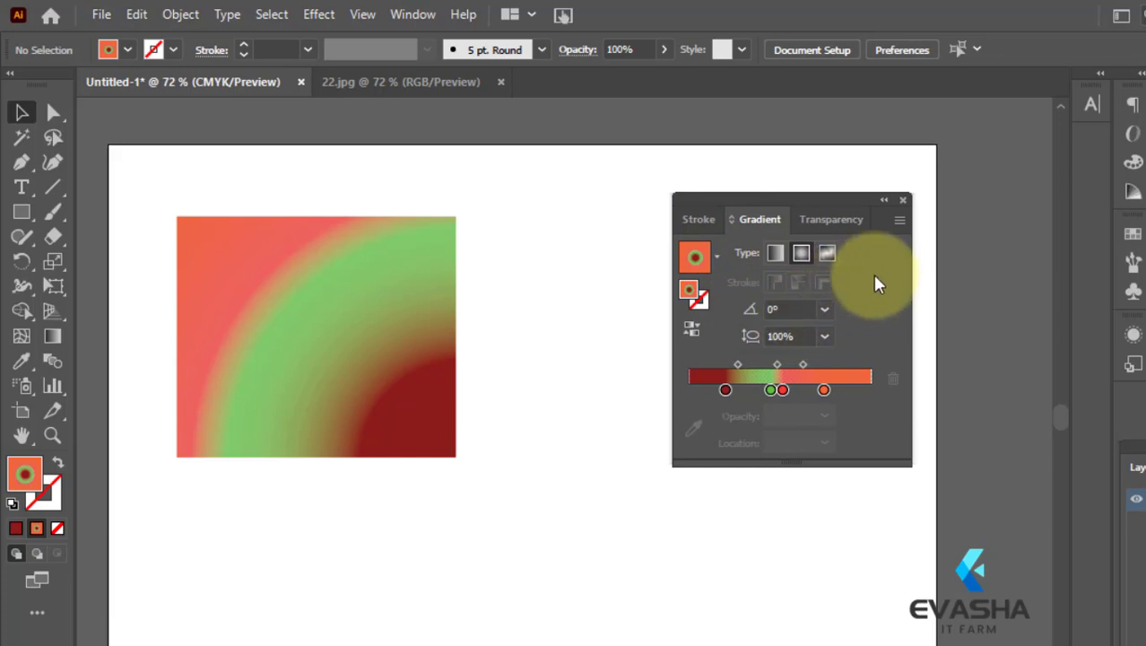
{"action": "left_click", "coordinate": [317, 323]}
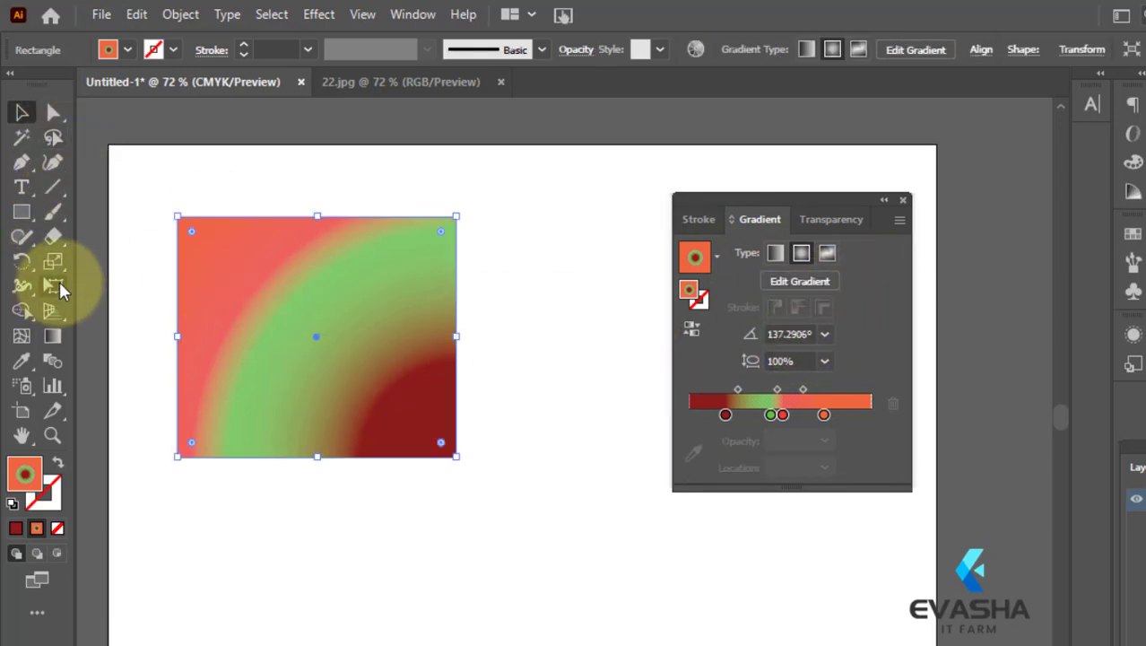
{"action": "left_click", "coordinate": [52, 335]}
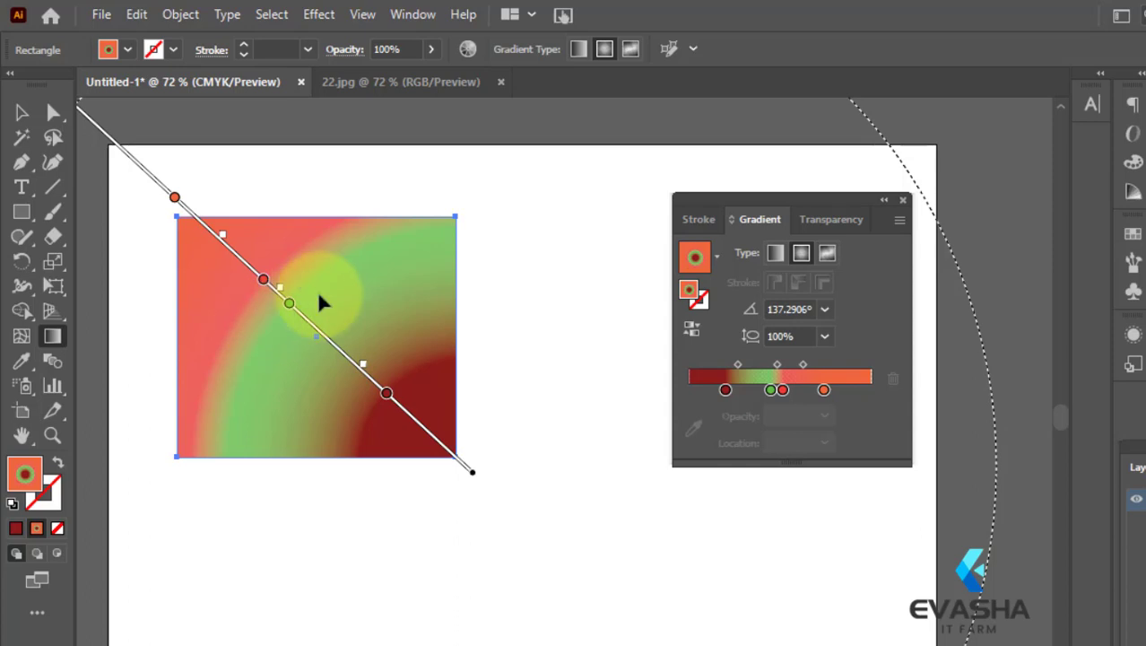
{"action": "left_click", "coordinate": [824, 310]}
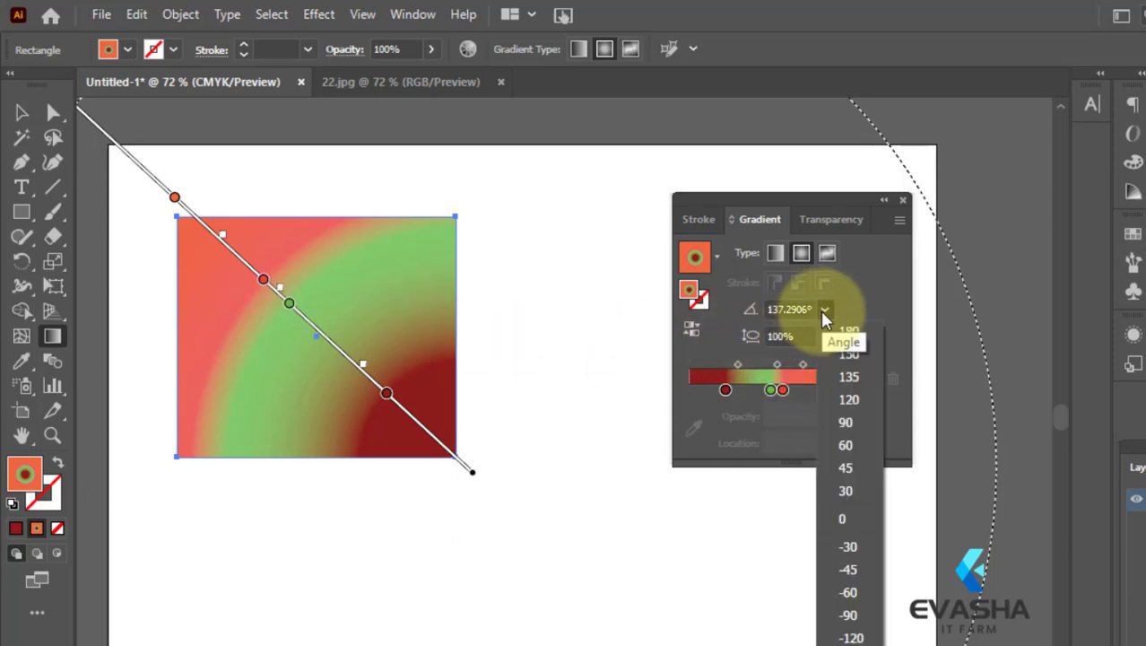
{"action": "left_click", "coordinate": [845, 421]}
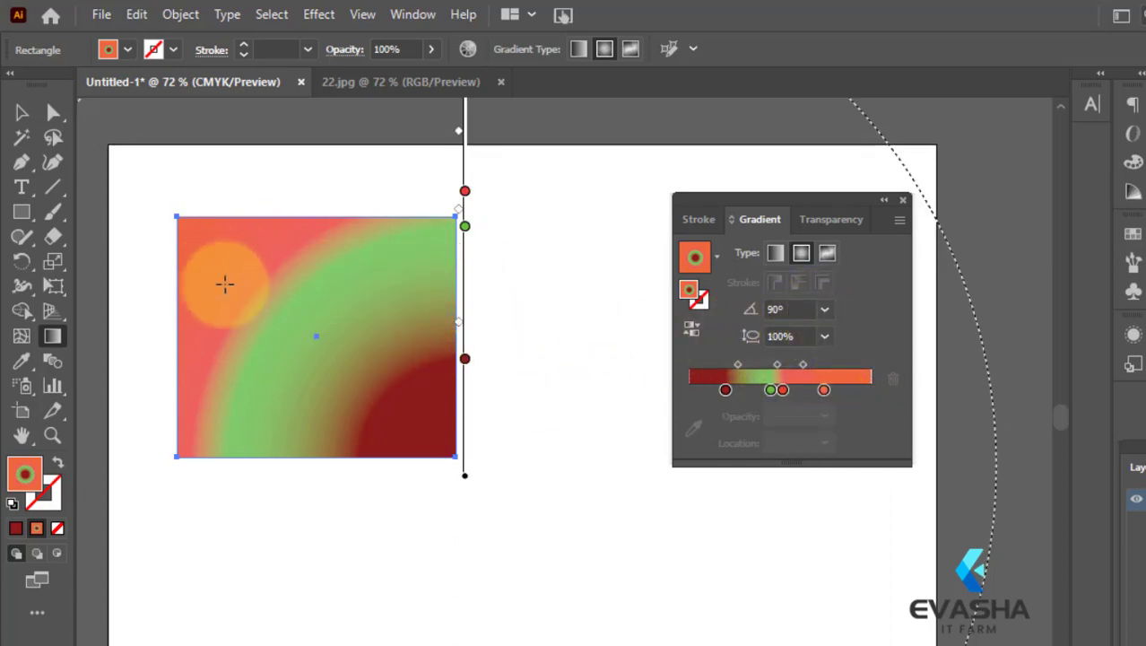
{"action": "left_click", "coordinate": [825, 310]}
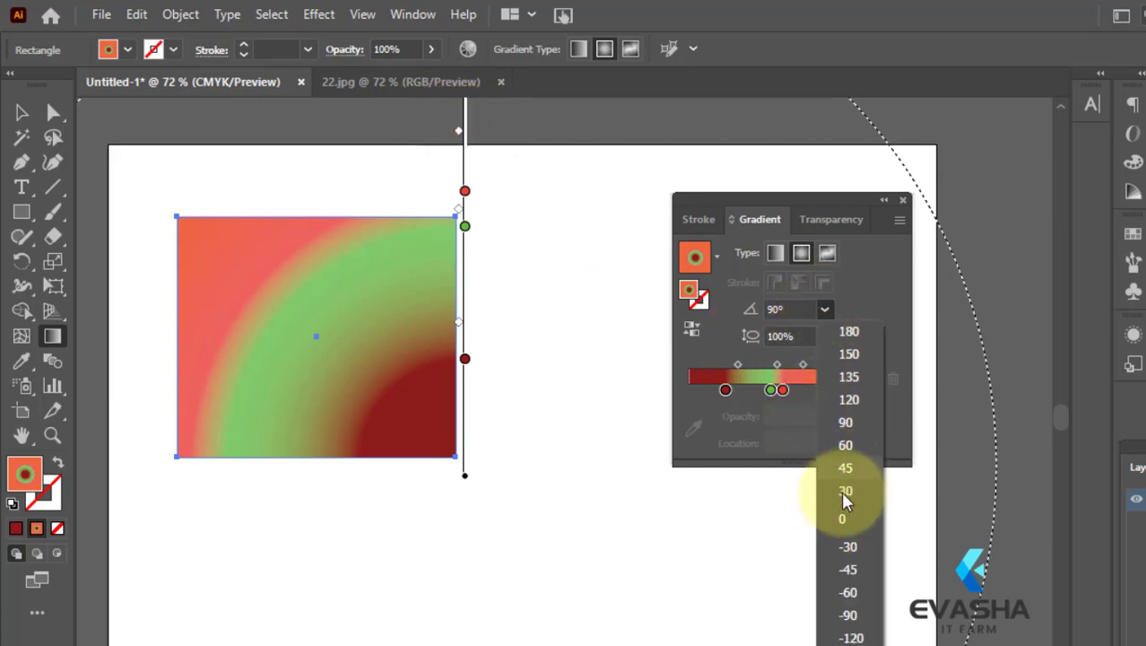
{"action": "left_click", "coordinate": [847, 568]}
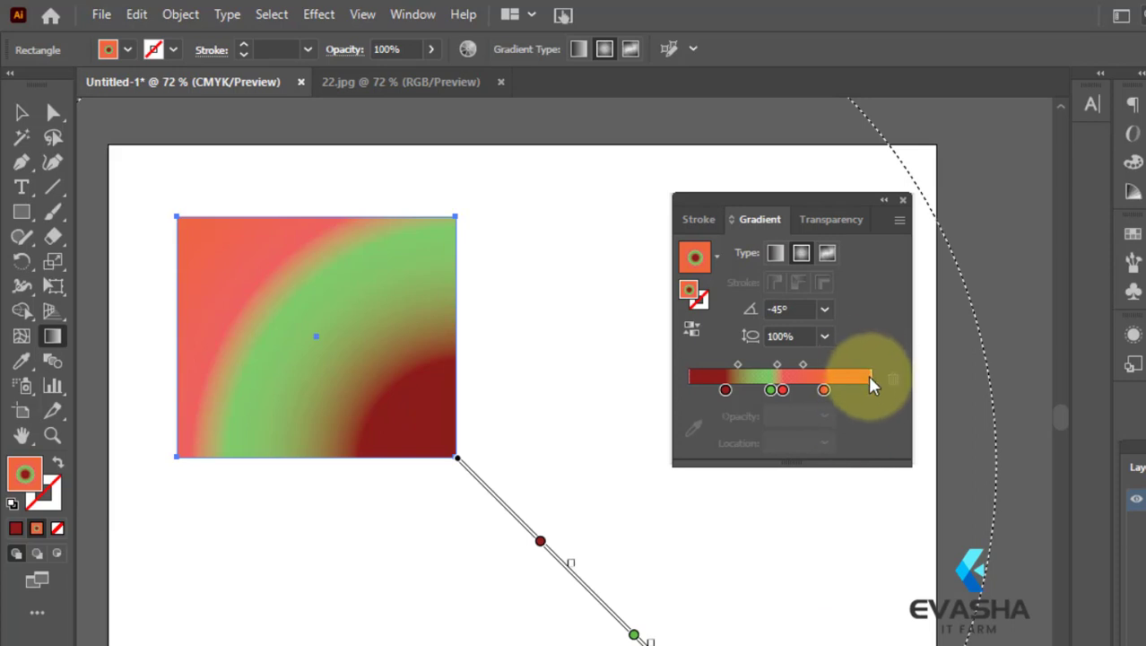
{"action": "left_click", "coordinate": [825, 310]}
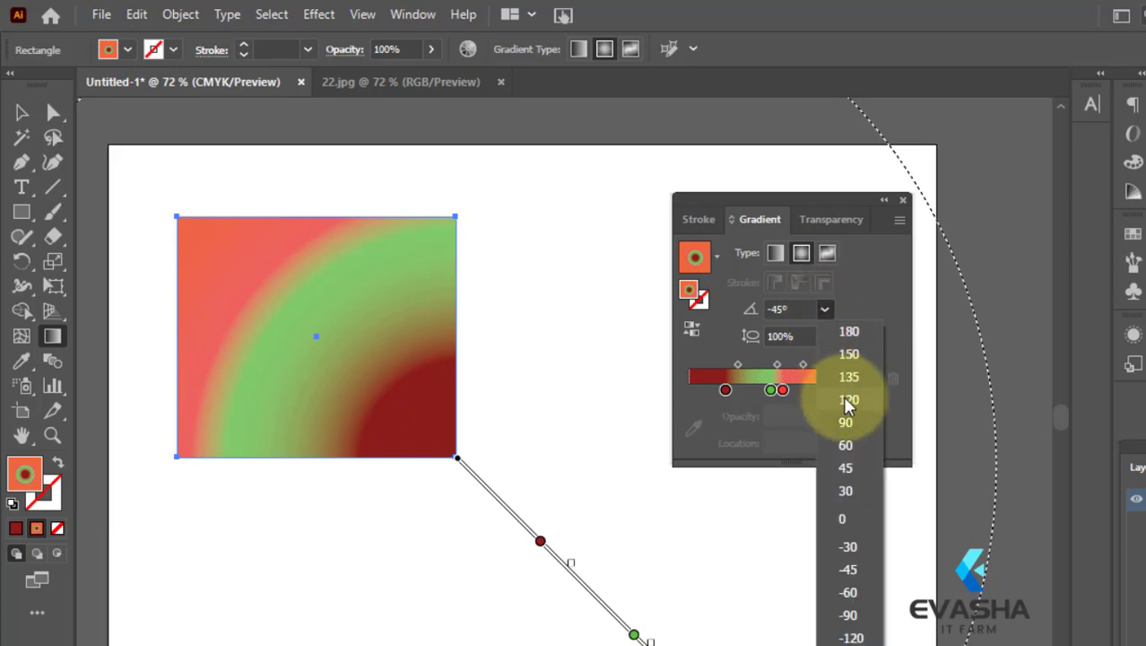
{"action": "left_click", "coordinate": [847, 401]}
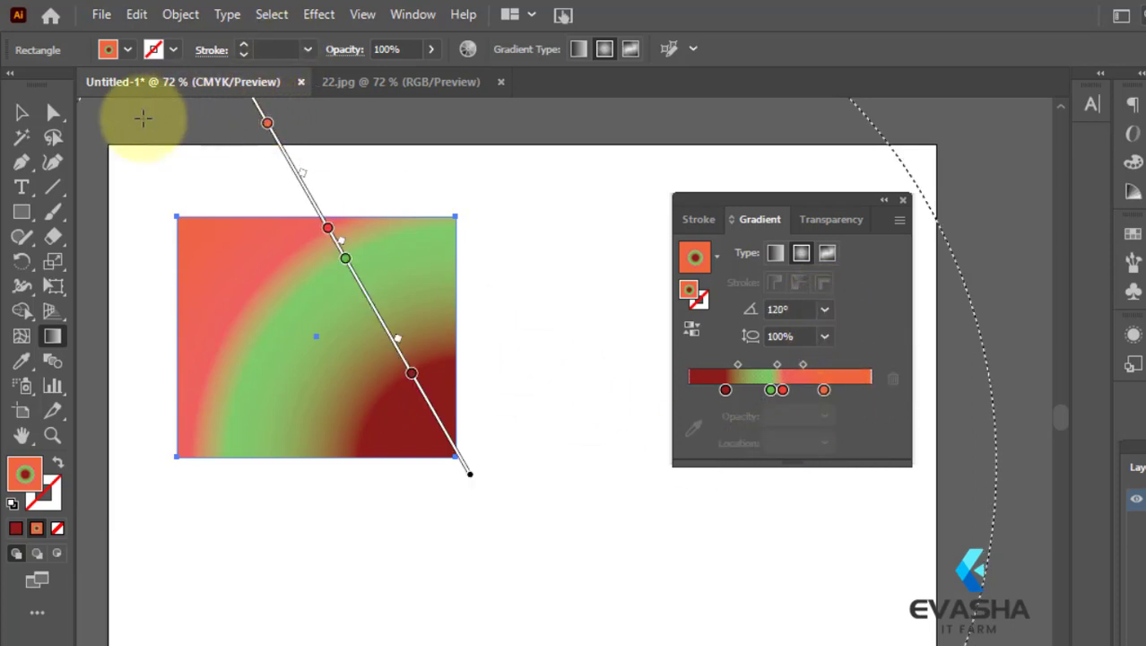
- Slightly round the rectangle's corners and move the gradient's orange stop inward to a location of about 63.05%
{"action": "left_click", "coordinate": [22, 113]}
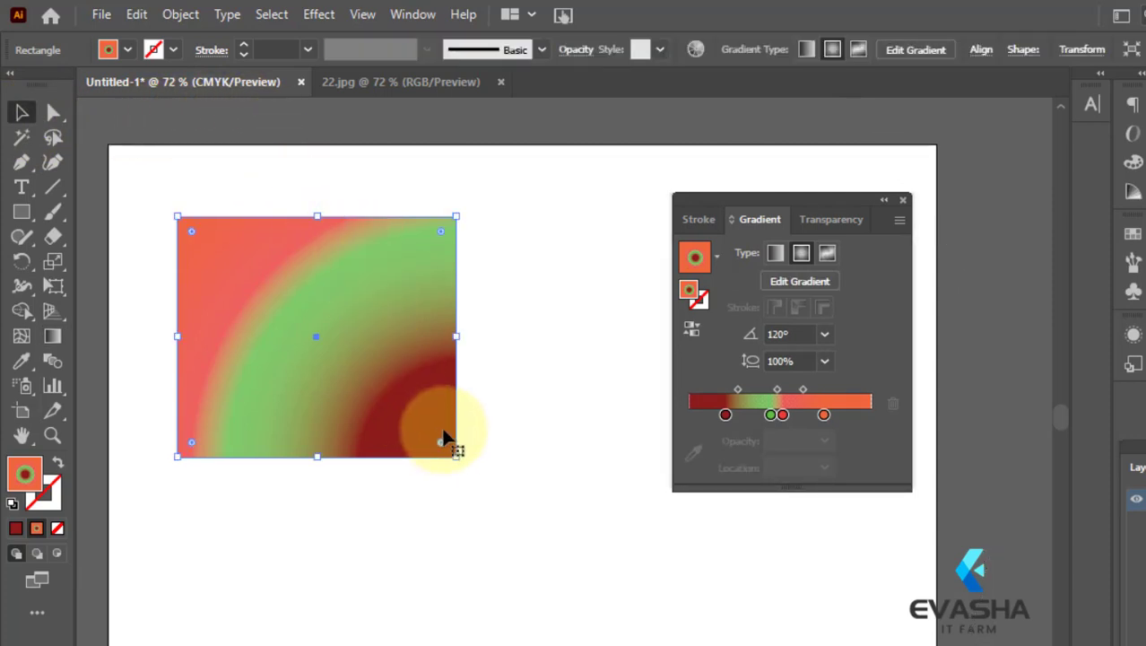
{"action": "left_click_drag", "start_coordinate": [186, 230], "coordinate": [213, 206]}
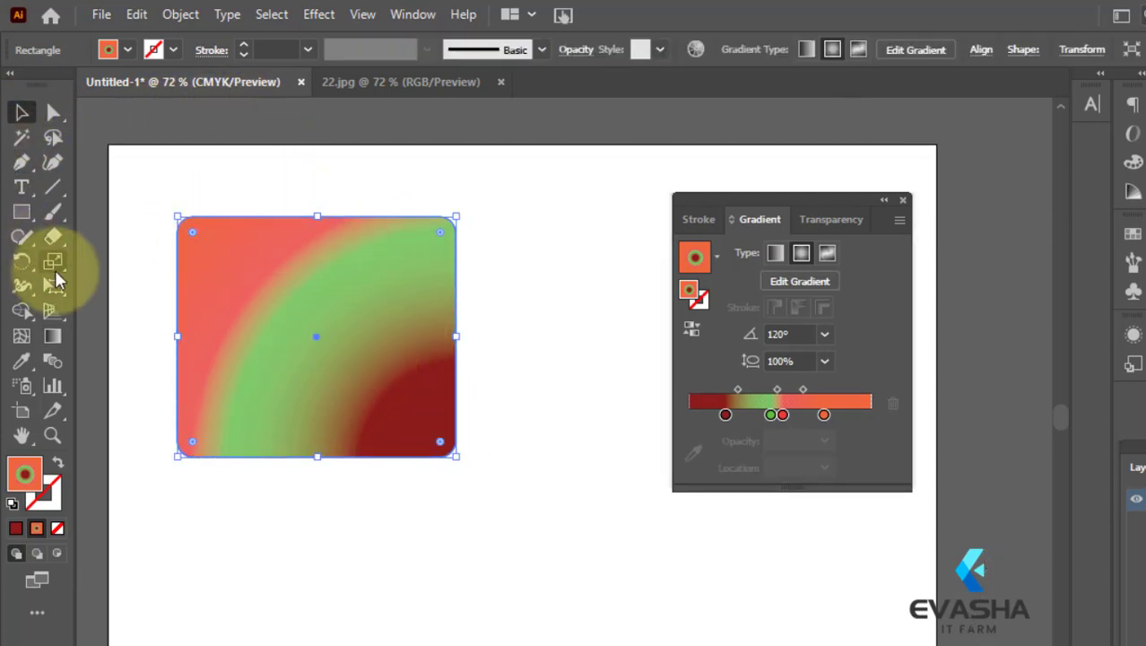
{"action": "left_click", "coordinate": [52, 335]}
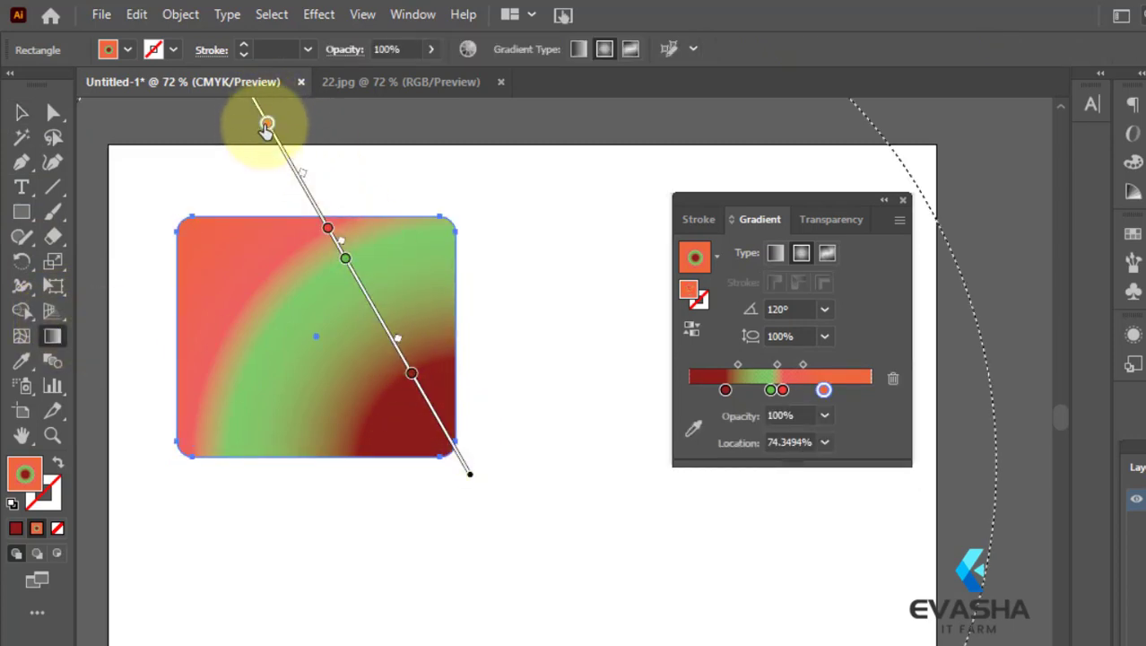
{"action": "left_click", "coordinate": [285, 157]}
{"action": "left_click_drag", "start_coordinate": [298, 179], "coordinate": [296, 174]}
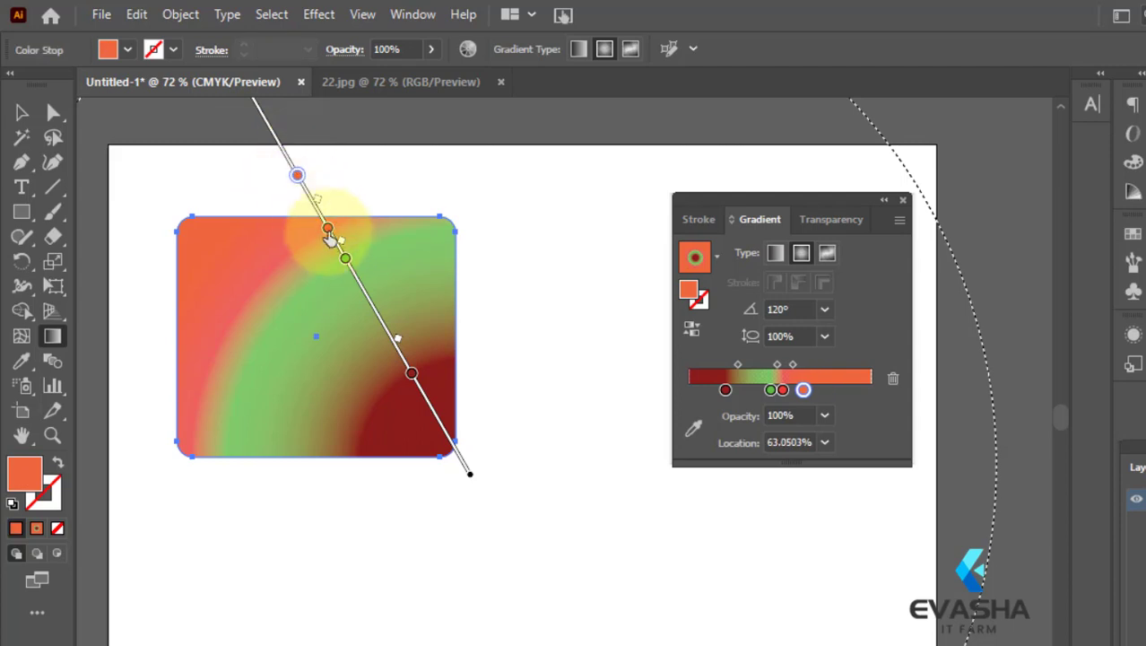
- Try shrinking the radial gradient toward the rectangle's lower-right corner and enlarging it again beyond the upper edge
{"action": "scroll", "coordinate": [393, 294], "scroll_direction": "up", "scroll_amount": 5}
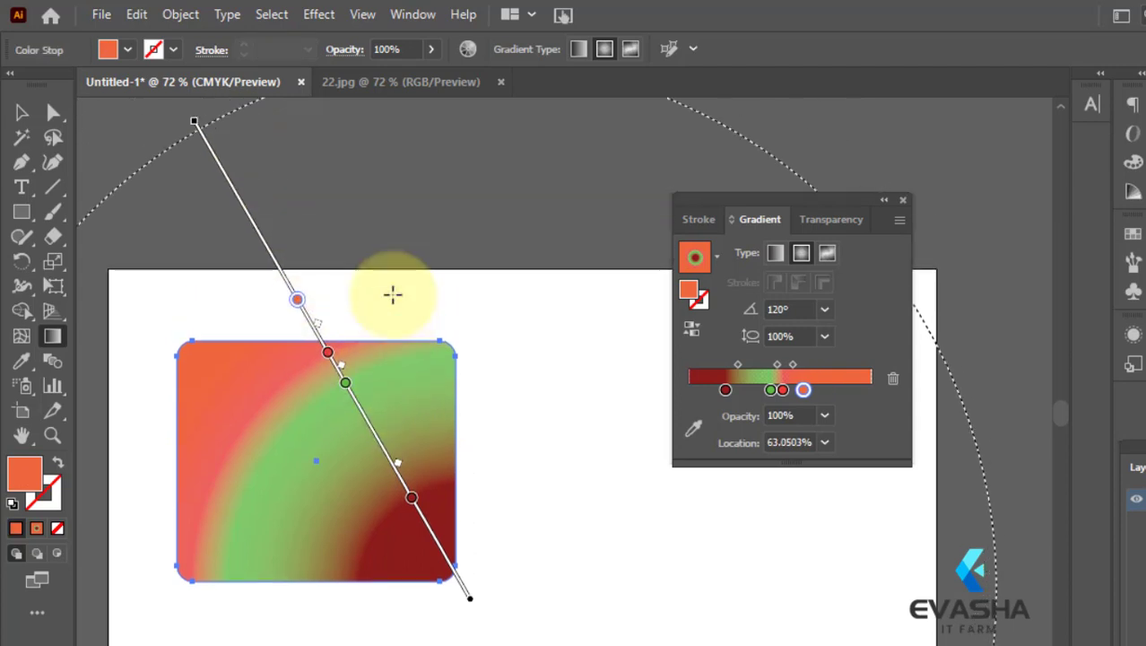
{"action": "mouse_move", "coordinate": [193, 148]}
{"action": "left_mouse_down"}
{"action": "mouse_move", "coordinate": [179, 192]}
{"action": "mouse_move", "coordinate": [266, 390]}
{"action": "mouse_move", "coordinate": [307, 450]}
{"action": "left_mouse_up"}
{"action": "scroll", "coordinate": [499, 388], "scroll_direction": "down", "scroll_amount": 2}
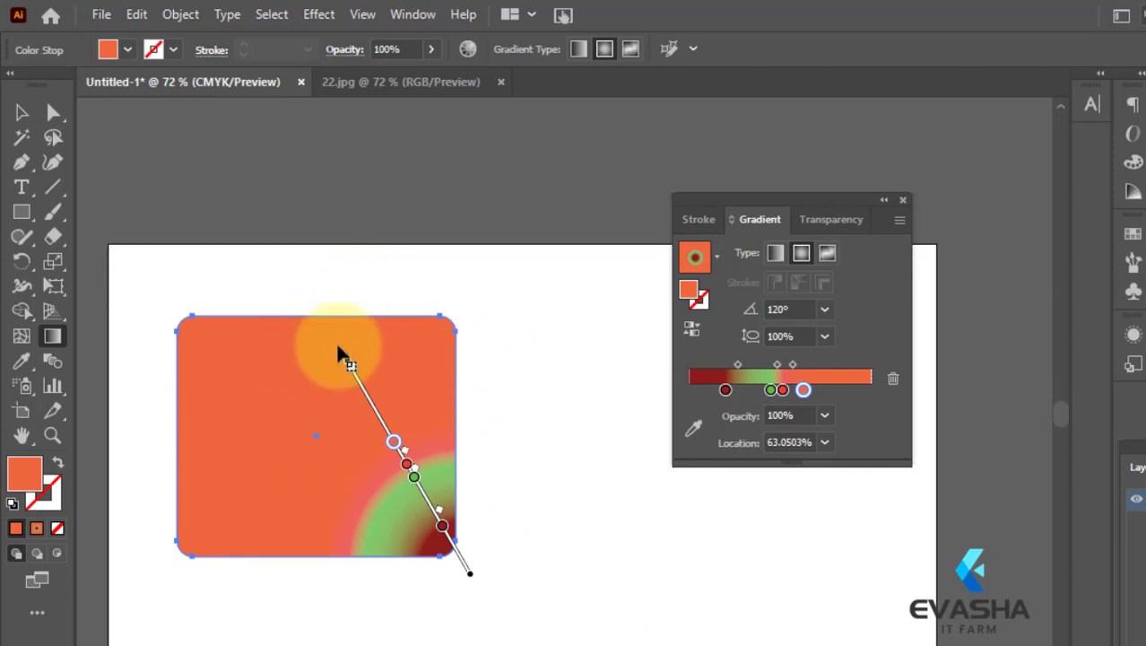
{"action": "mouse_move", "coordinate": [345, 356]}
{"action": "left_mouse_down"}
{"action": "mouse_move", "coordinate": [266, 360]}
{"action": "mouse_move", "coordinate": [215, 435]}
{"action": "mouse_move", "coordinate": [492, 310]}
{"action": "mouse_move", "coordinate": [332, 305]}
{"action": "mouse_move", "coordinate": [248, 271]}
{"action": "mouse_move", "coordinate": [225, 159]}
{"action": "mouse_move", "coordinate": [209, 146]}
{"action": "left_mouse_up"}
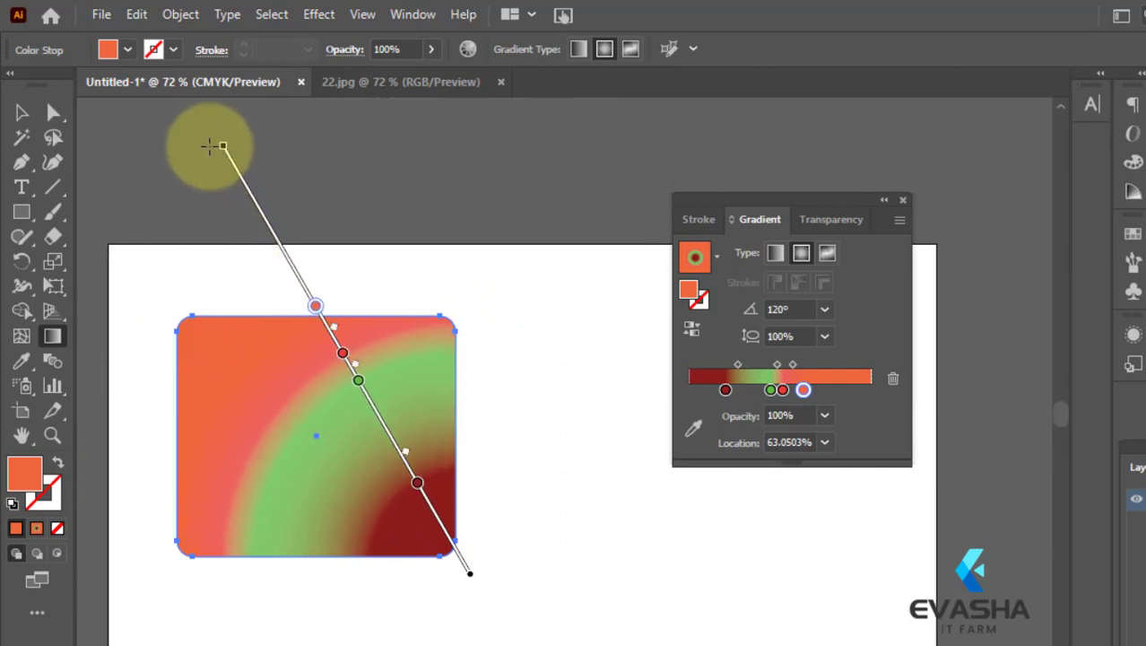
- Try an aspect ratio of 50% on the rectangle's radial gradient
{"action": "key", "text": "space"}
{"action": "left_click_drag", "start_coordinate": [596, 515], "coordinate": [588, 420]}
{"action": "left_click", "coordinate": [824, 370]}
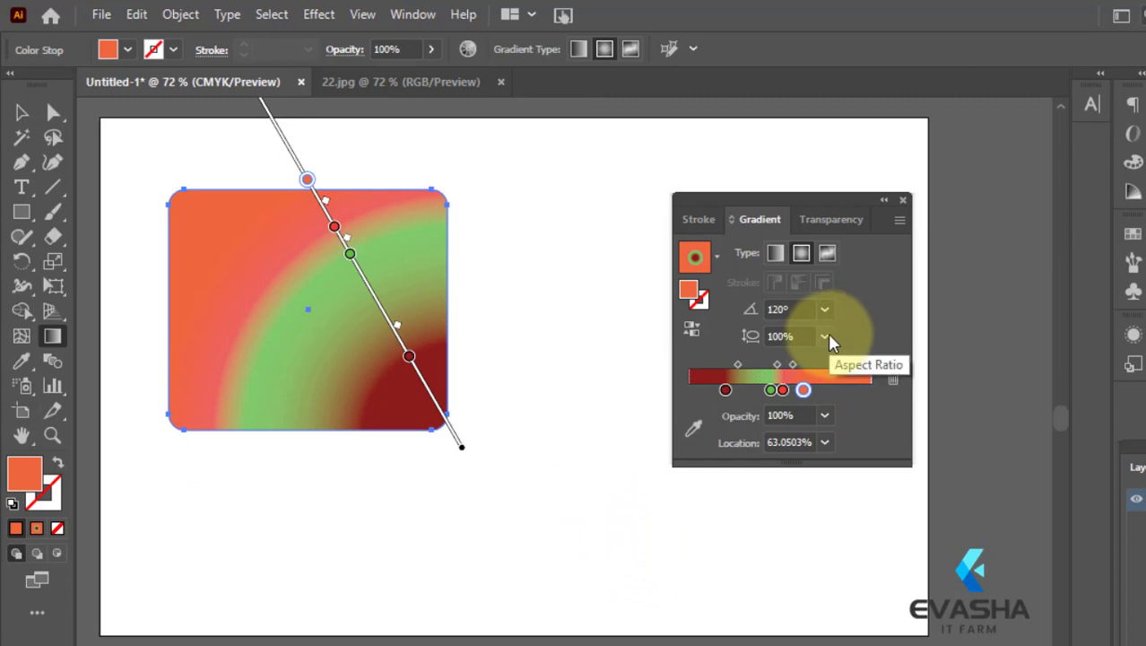
{"action": "left_click", "coordinate": [824, 336]}
{"action": "left_click", "coordinate": [848, 443]}
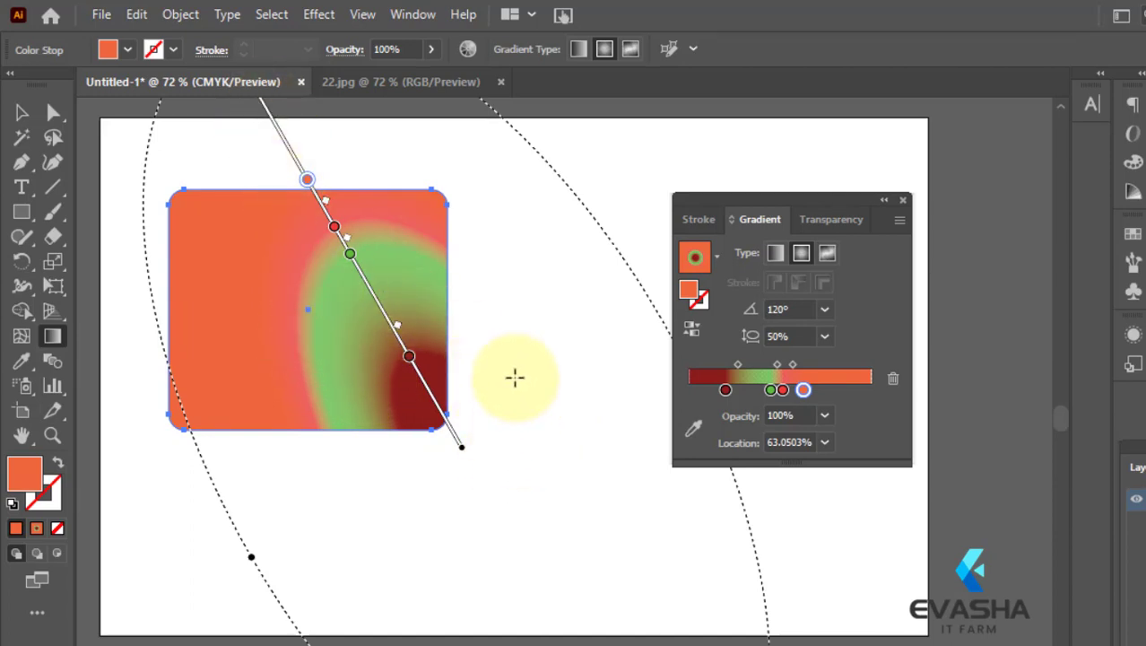
- Try redrawing the radial gradient downward through the rectangle at about -87.3° and give it an aspect ratio of 60%
{"action": "scroll", "coordinate": [524, 440], "scroll_direction": "up", "scroll_amount": 3}
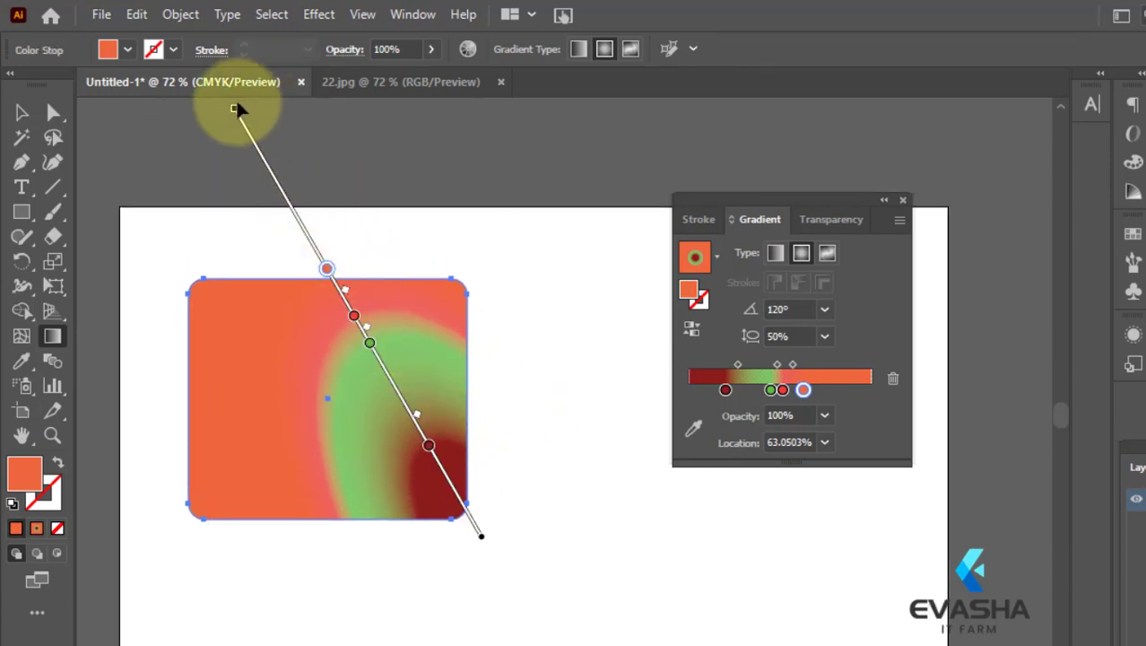
{"action": "left_click_drag", "start_coordinate": [233, 112], "coordinate": [222, 309]}
{"action": "left_click_drag", "start_coordinate": [148, 391], "coordinate": [514, 426]}
{"action": "left_click_drag", "start_coordinate": [334, 233], "coordinate": [351, 579]}
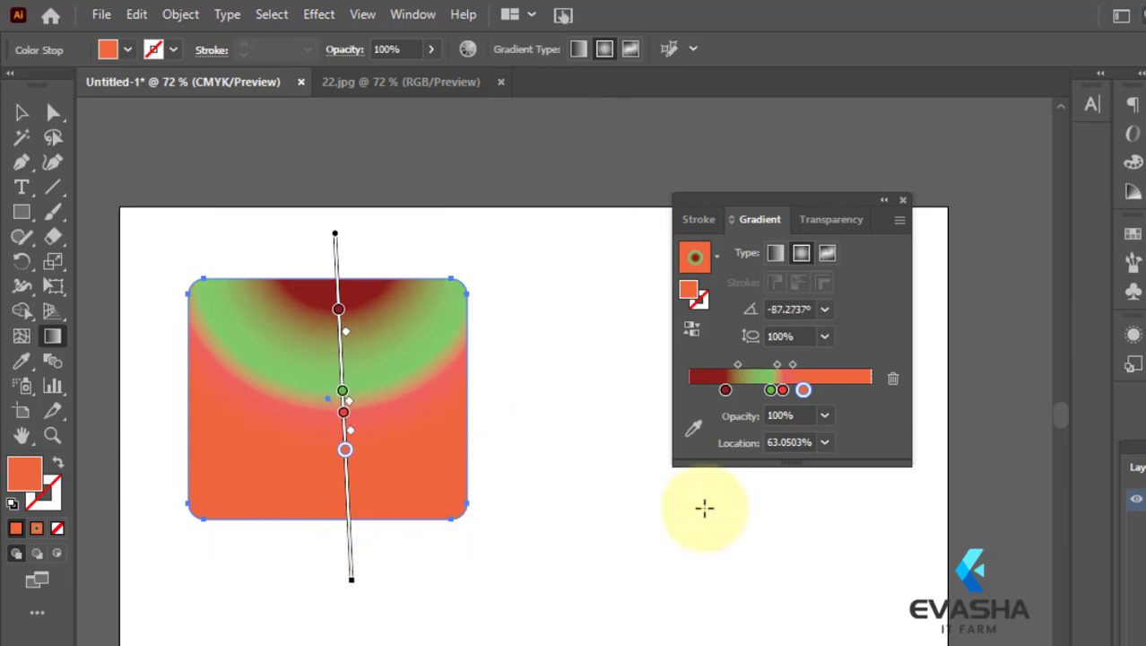
{"action": "left_click", "coordinate": [824, 337]}
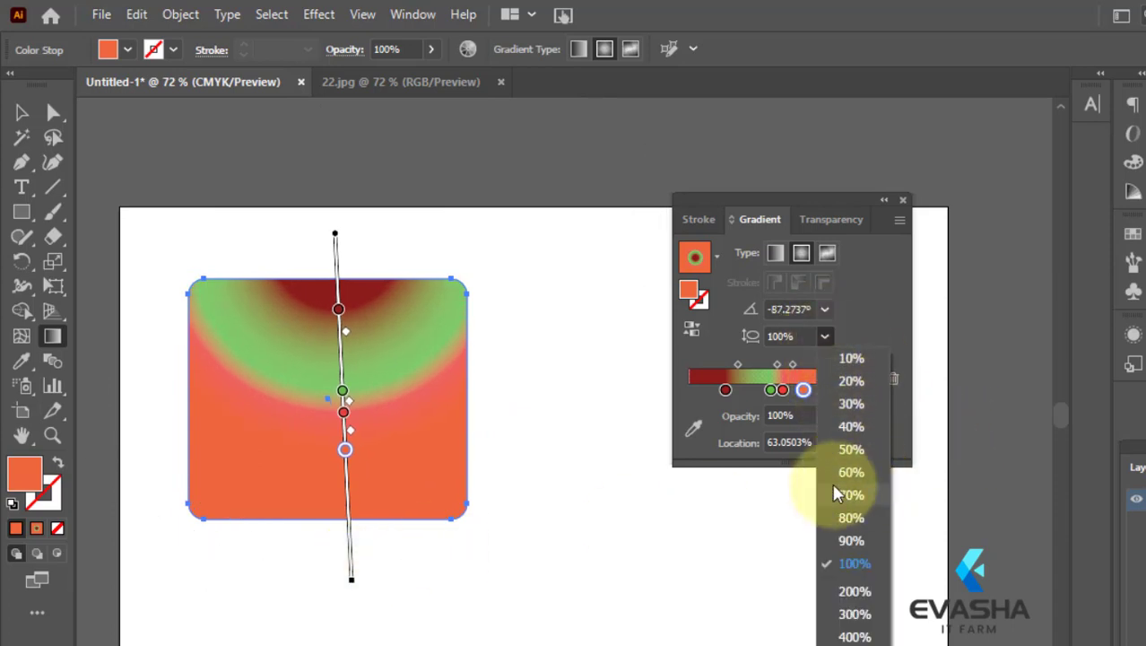
{"action": "left_click", "coordinate": [850, 473]}
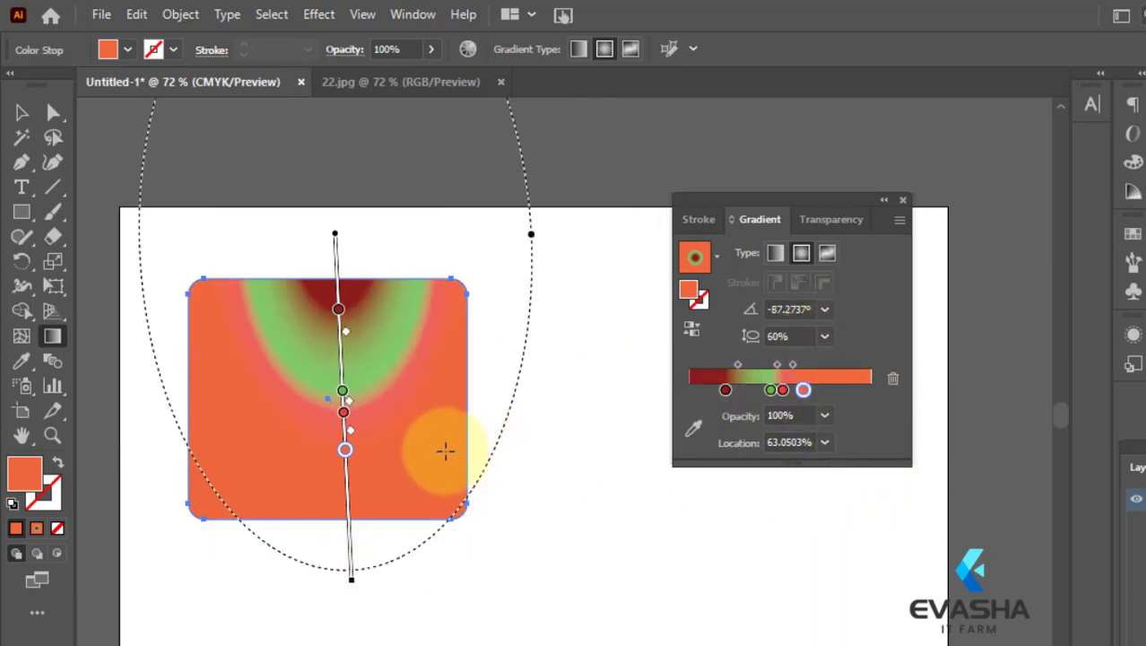
- Try a radial gradient drawn upward from below the rectangle at about 79.3° with a 400% aspect ratio, and shift it slightly up
{"action": "mouse_move", "coordinate": [497, 448]}
{"action": "left_mouse_down"}
{"action": "mouse_move", "coordinate": [529, 325]}
{"action": "mouse_move", "coordinate": [535, 199]}
{"action": "mouse_move", "coordinate": [501, 547]}
{"action": "mouse_move", "coordinate": [173, 446]}
{"action": "mouse_move", "coordinate": [416, 574]}
{"action": "mouse_move", "coordinate": [395, 609]}
{"action": "mouse_move", "coordinate": [503, 479]}
{"action": "mouse_move", "coordinate": [476, 483]}
{"action": "mouse_move", "coordinate": [494, 443]}
{"action": "mouse_move", "coordinate": [390, 529]}
{"action": "mouse_move", "coordinate": [374, 609]}
{"action": "mouse_move", "coordinate": [416, 447]}
{"action": "mouse_move", "coordinate": [435, 242]}
{"action": "left_mouse_up"}
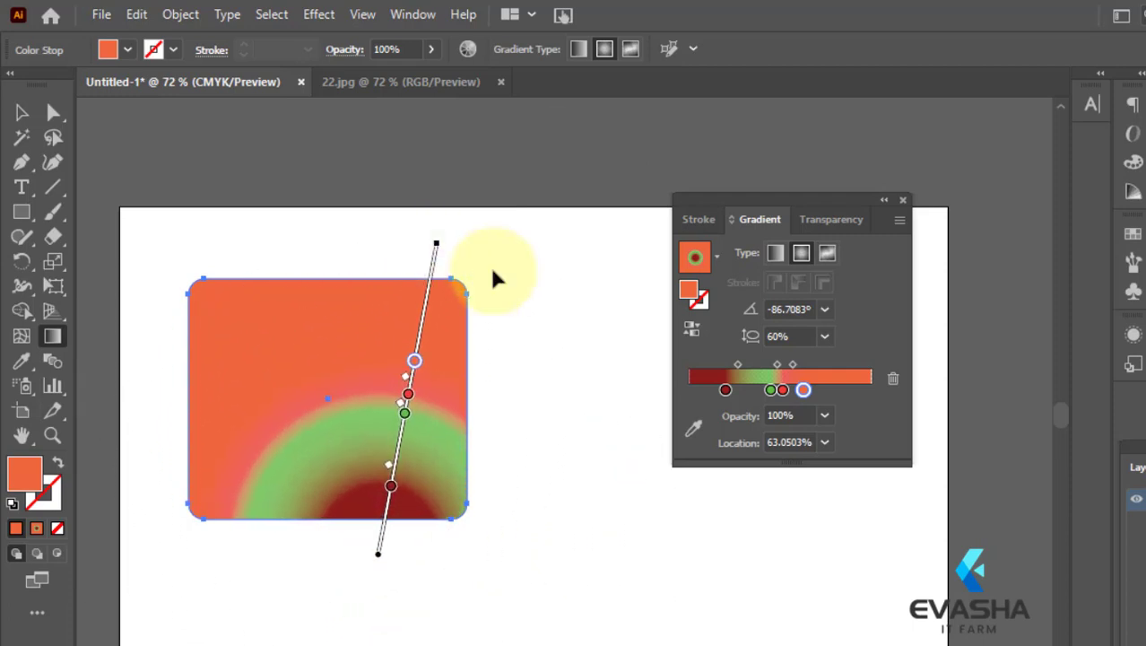
{"action": "left_click", "coordinate": [824, 335]}
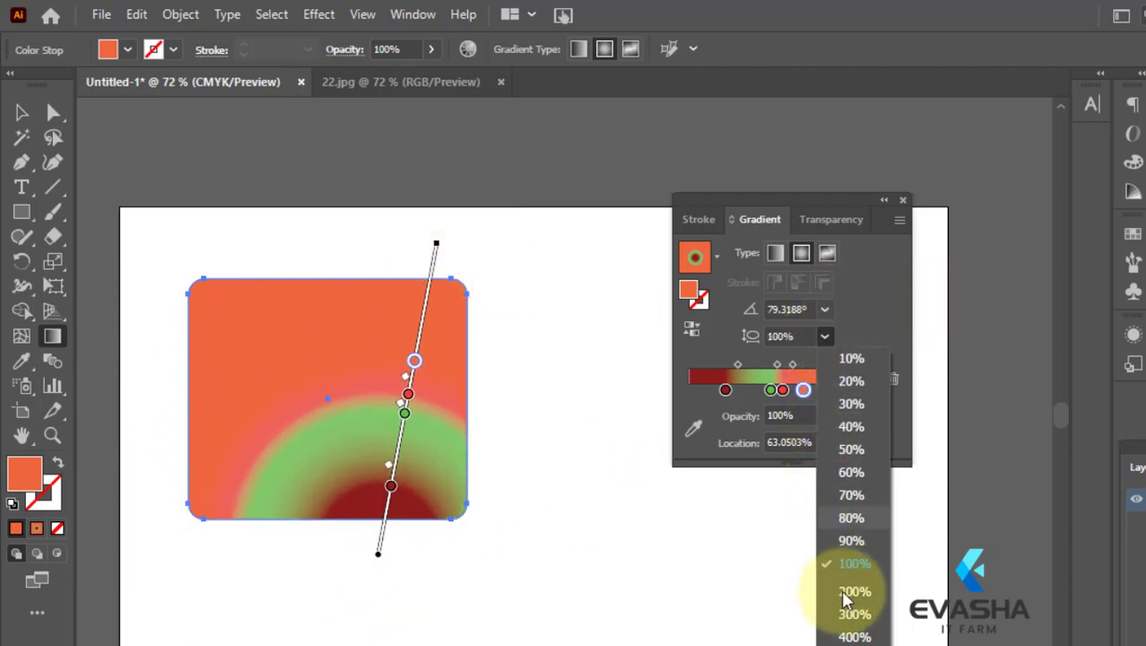
{"action": "left_click", "coordinate": [854, 636]}
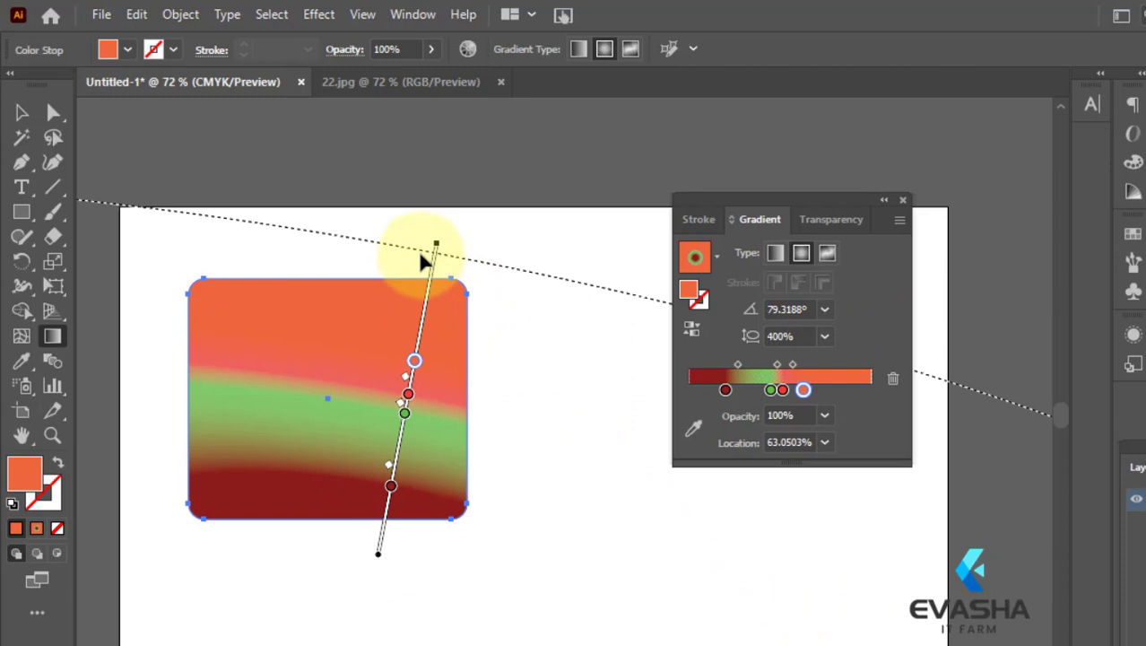
{"action": "mouse_move", "coordinate": [420, 256]}
{"action": "left_mouse_down"}
{"action": "mouse_move", "coordinate": [511, 320]}
{"action": "mouse_move", "coordinate": [429, 218]}
{"action": "mouse_move", "coordinate": [427, 228]}
{"action": "left_mouse_up"}
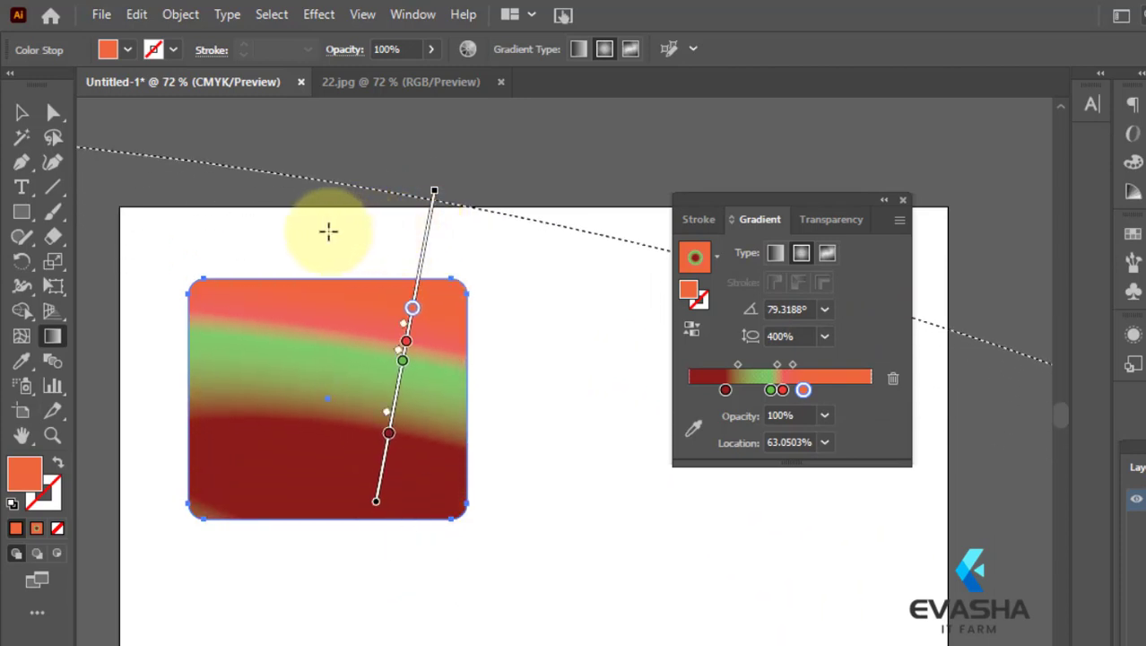
- Redraw the radial gradient from just left of the rectangle's center to beyond its right edge at about 2.7°
{"action": "left_click_drag", "start_coordinate": [181, 177], "coordinate": [158, 174]}
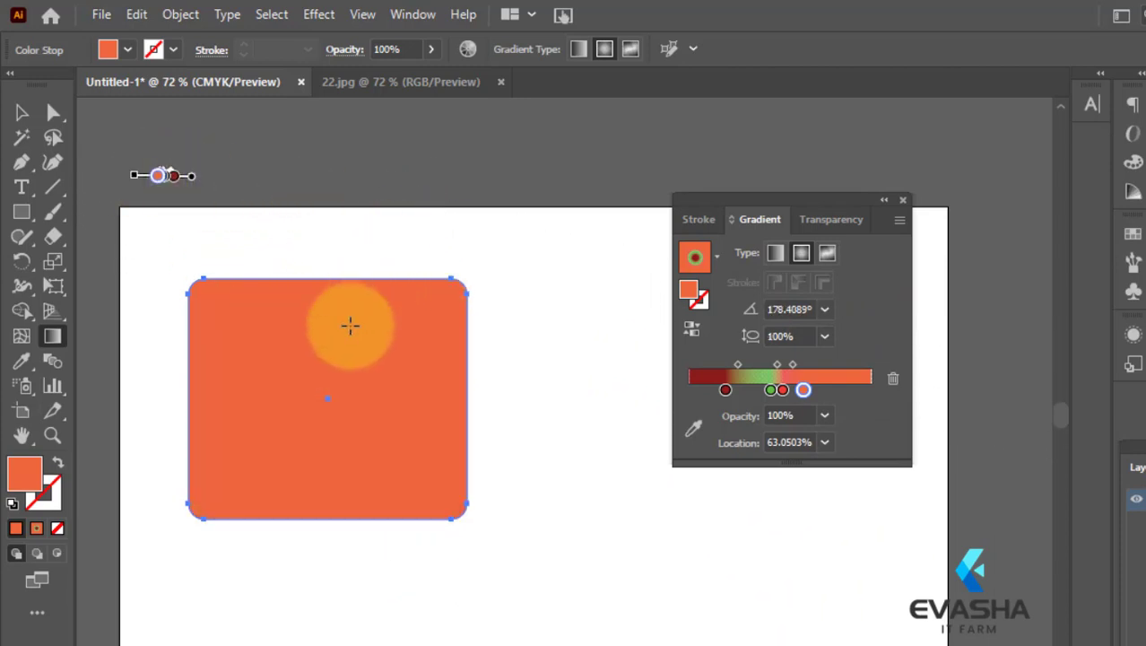
{"action": "left_click_drag", "start_coordinate": [297, 280], "coordinate": [384, 507]}
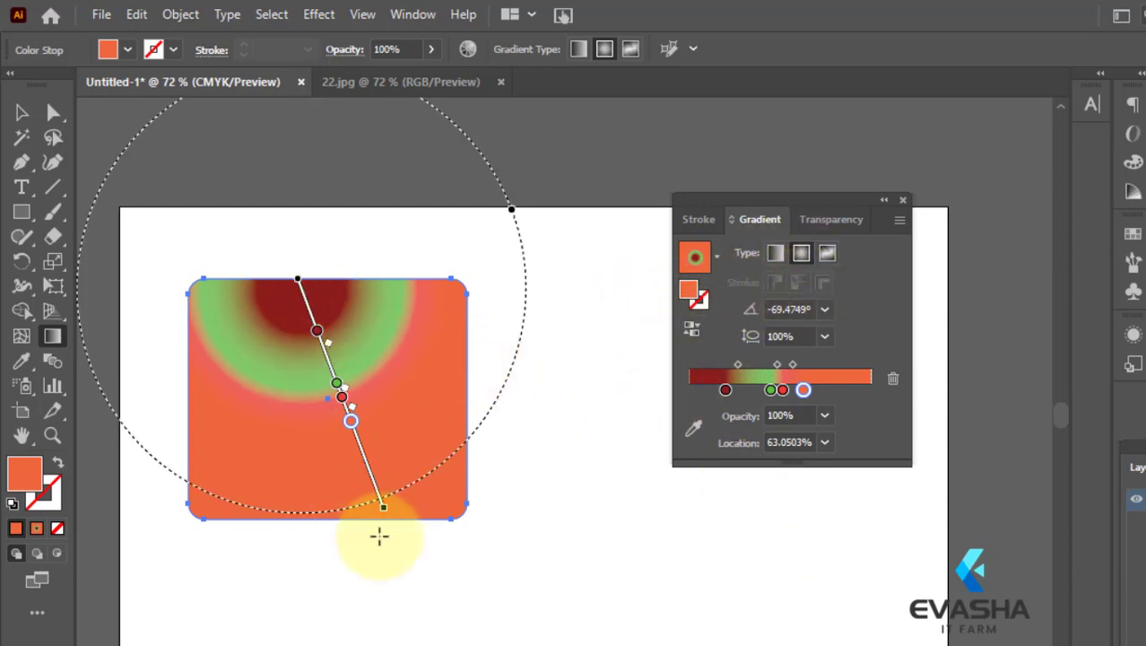
{"action": "left_click_drag", "start_coordinate": [282, 410], "coordinate": [562, 397]}
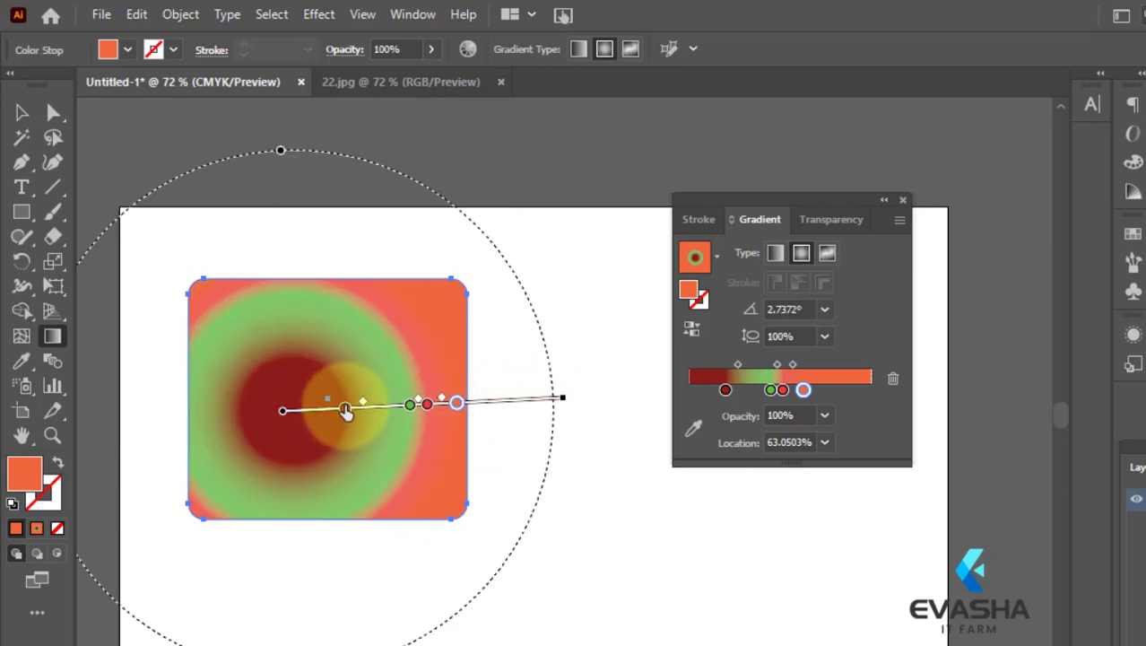
- Move the dark red stop to about 13.2%, the green and coral stops inward, and the orange stop to about 80.9%
{"action": "left_click_drag", "start_coordinate": [346, 410], "coordinate": [327, 411]}
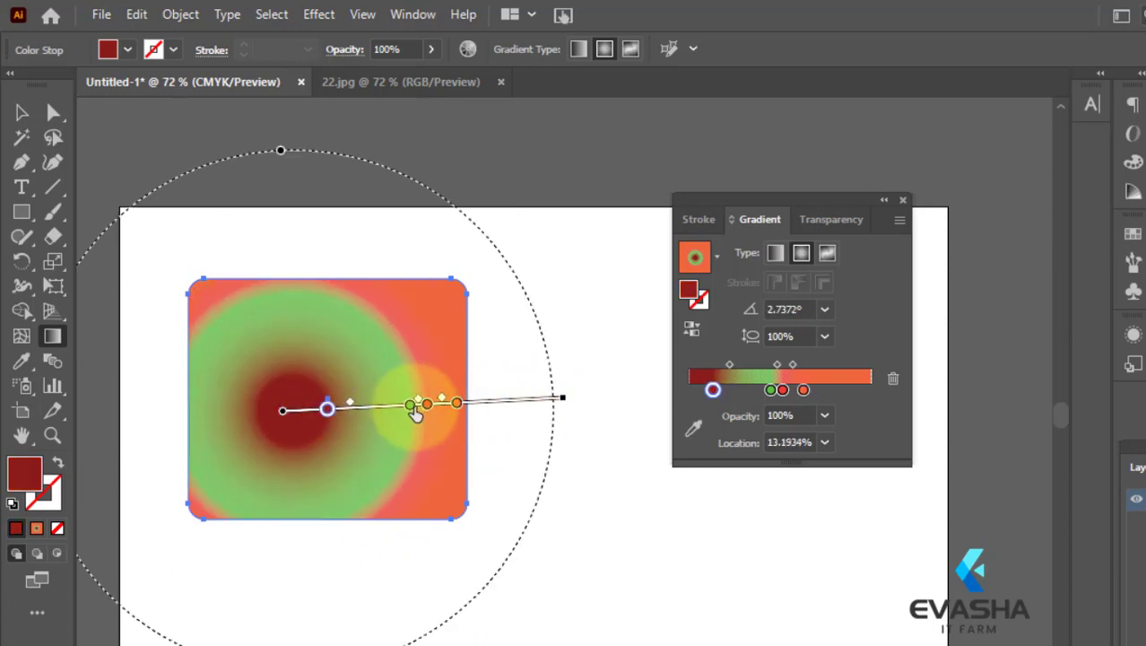
{"action": "mouse_move", "coordinate": [410, 404]}
{"action": "left_mouse_down"}
{"action": "mouse_move", "coordinate": [371, 412]}
{"action": "mouse_move", "coordinate": [505, 408]}
{"action": "left_mouse_up"}
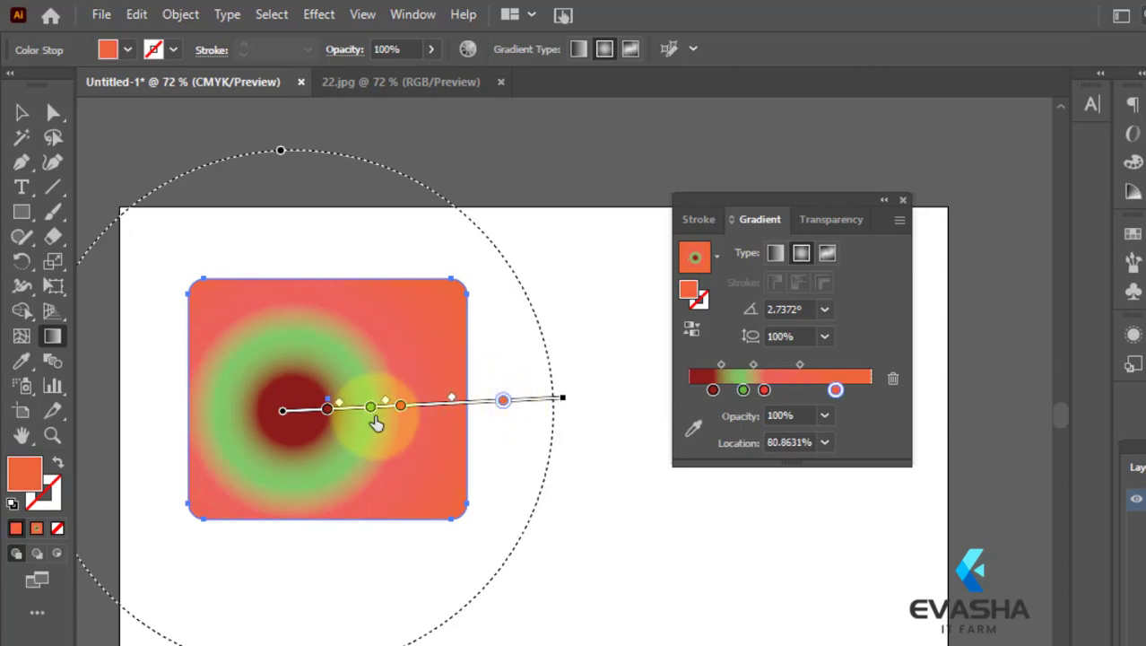